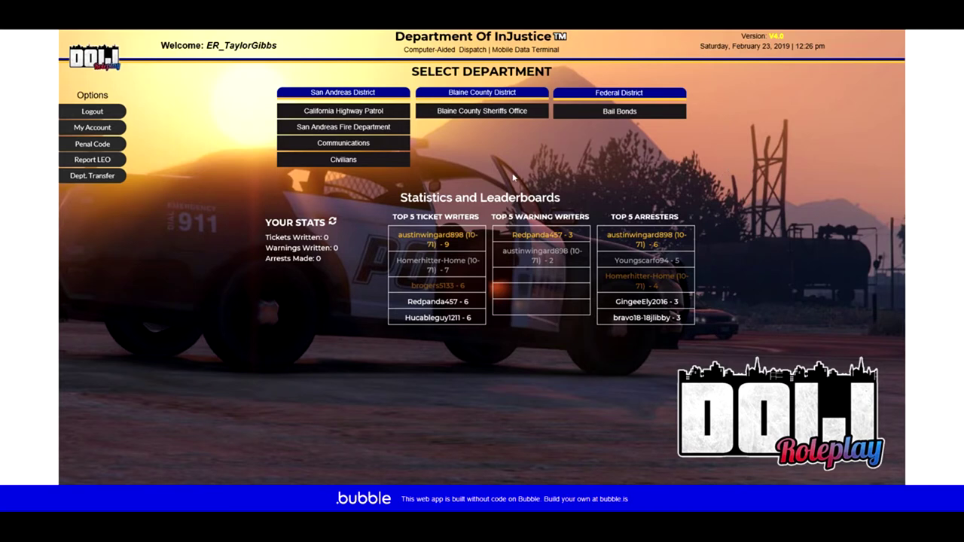
Step: Enter the Blaine County Sheriffs Office department on PS4 Server 1 with no subdivision
left_click(496, 112)
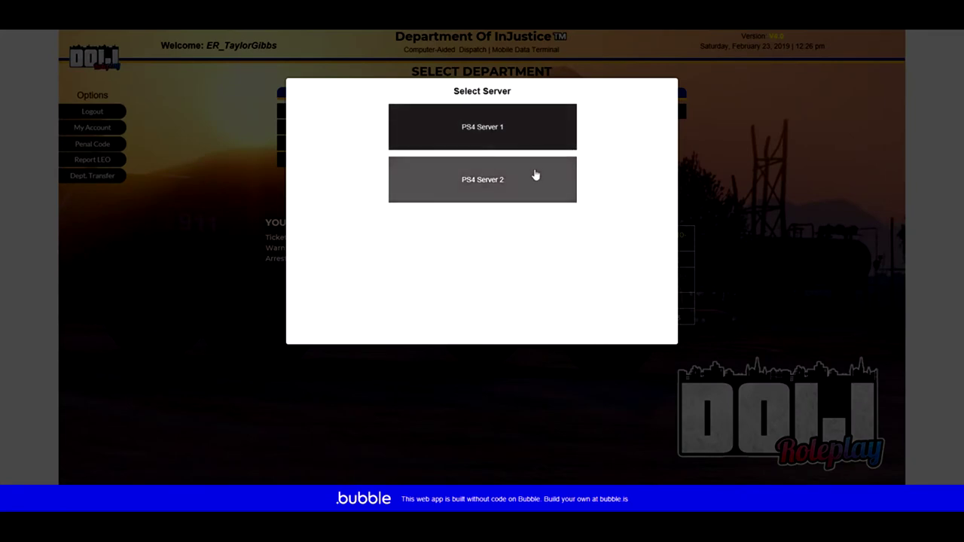
left_click(552, 135)
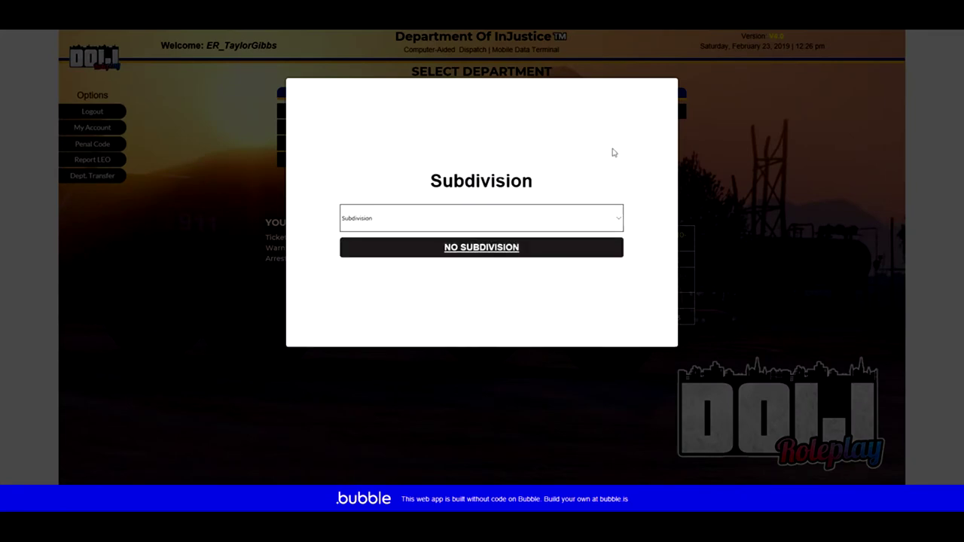
left_click(524, 220)
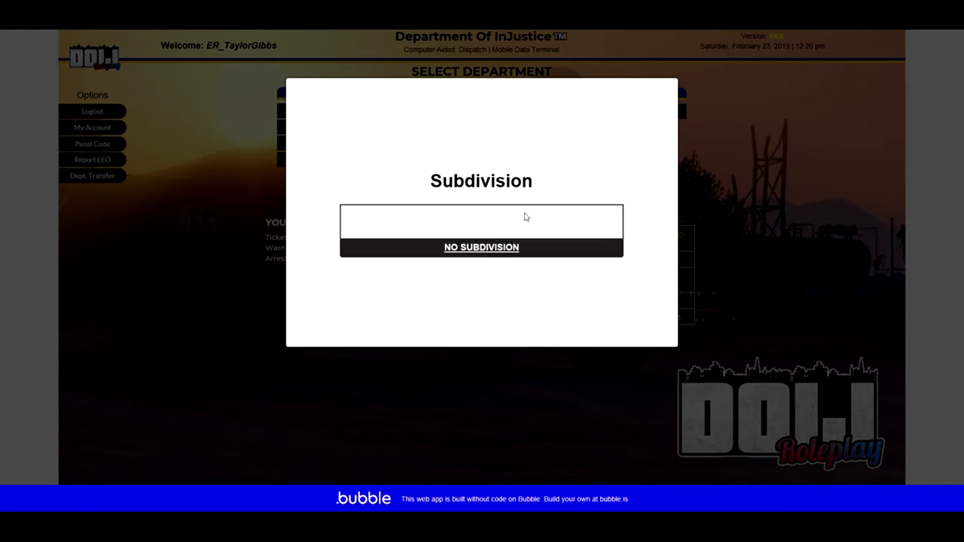
left_click(643, 207)
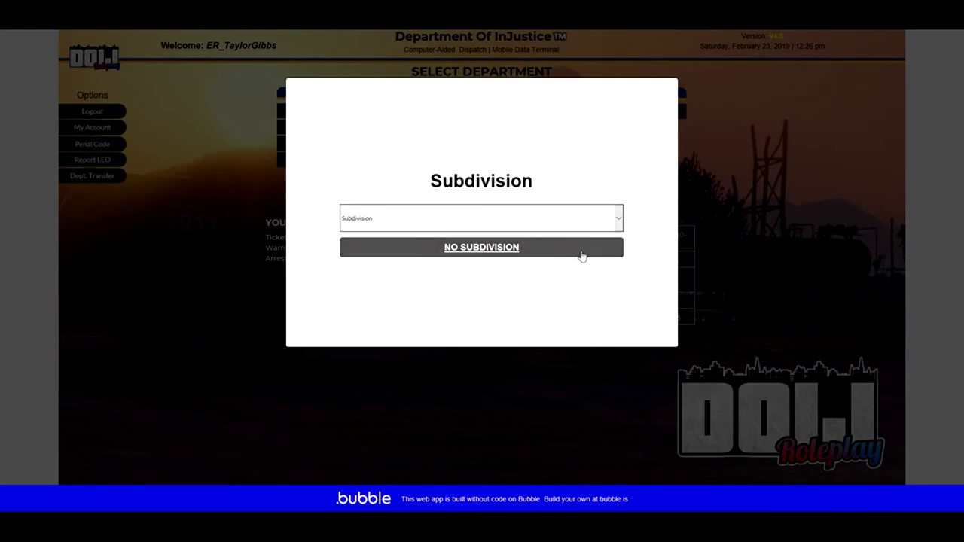
left_click(533, 249)
Step: Choose 3-C-351 as the unit identifier for the patrol session
left_click(502, 162)
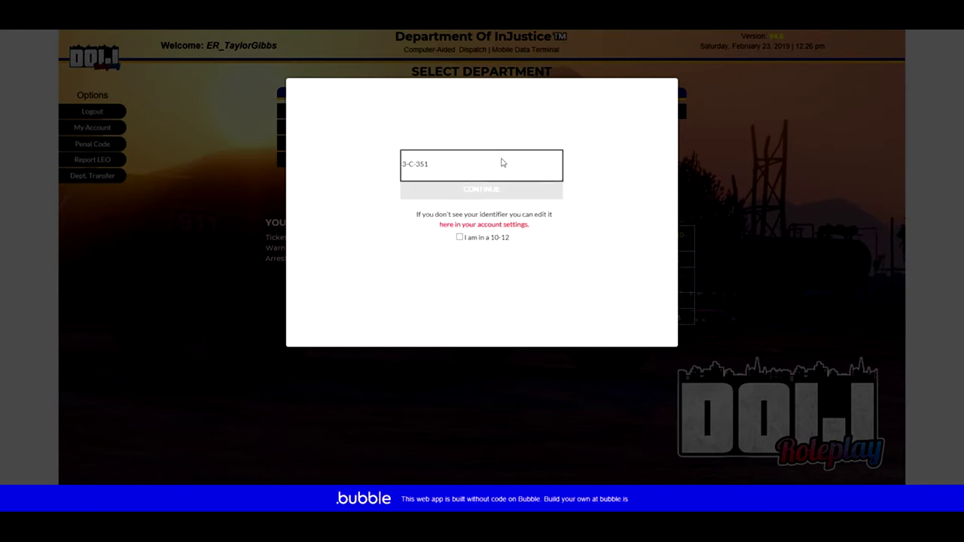
left_click(503, 171)
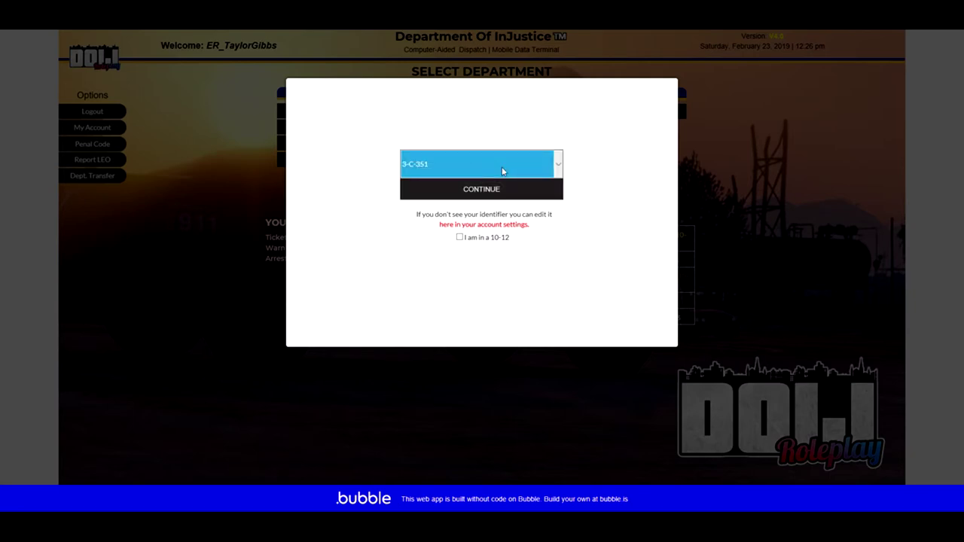
left_click(640, 166)
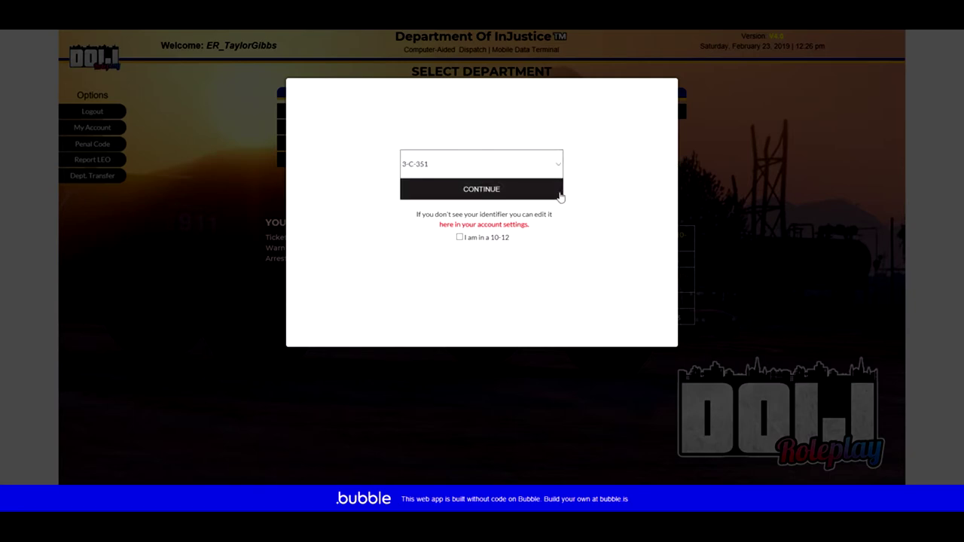
left_click(460, 238)
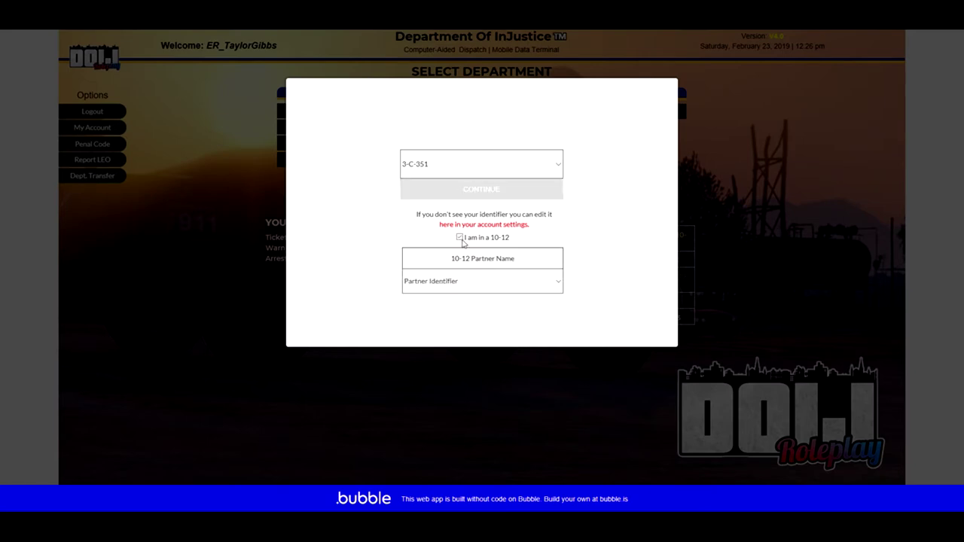
left_click(472, 259)
type("Lexigibbs")
left_click(480, 277)
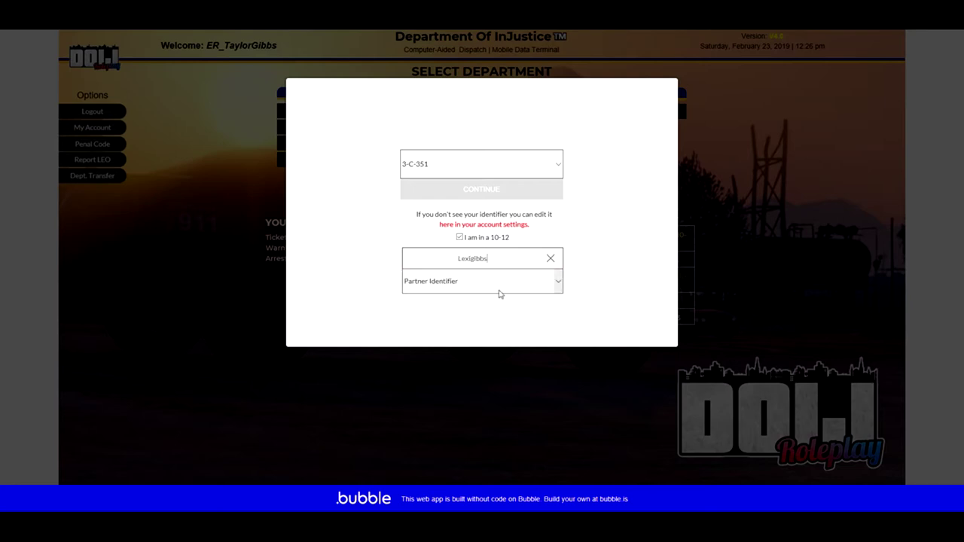
left_click(499, 294)
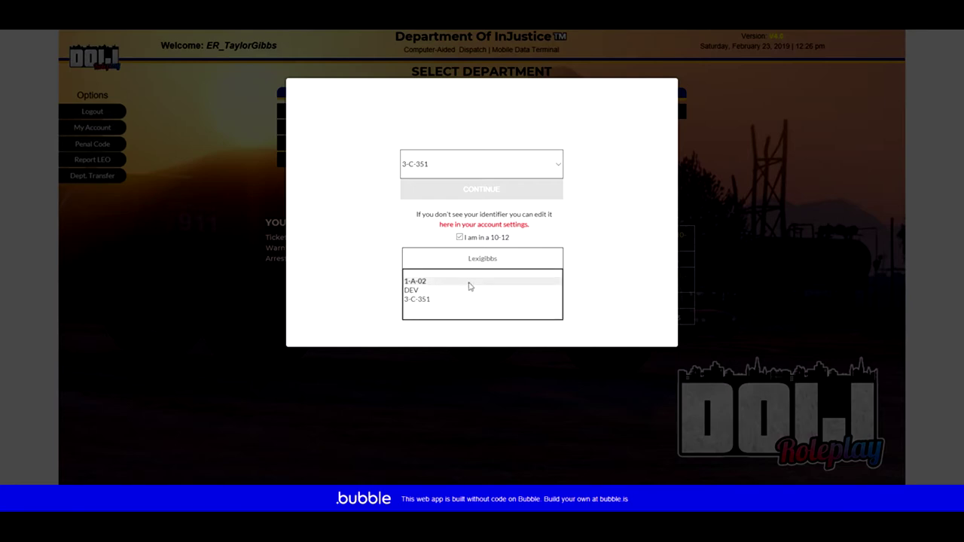
left_click(459, 237)
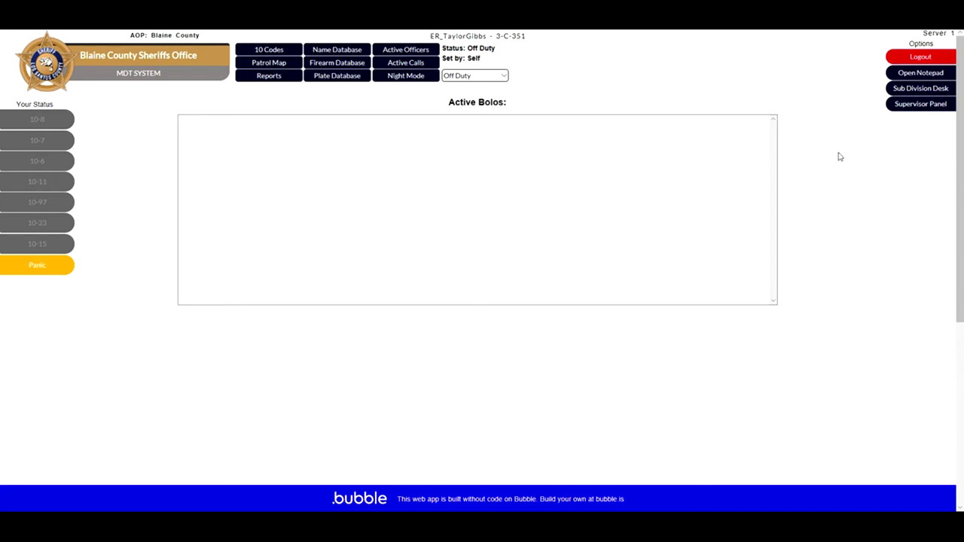
Step: Review the list of patrolling officers with their identifiers and statuses, and close it
left_click(916, 106)
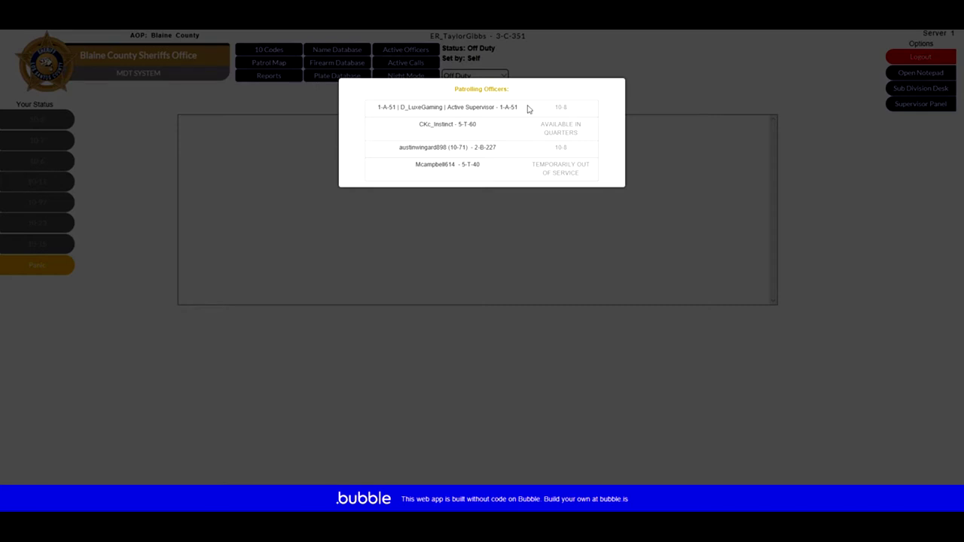
left_click_drag(527, 109, 409, 109)
left_click(409, 109)
left_click_drag(479, 129, 431, 154)
left_click_drag(493, 156, 540, 155)
left_click_drag(478, 173, 727, 142)
left_click(727, 142)
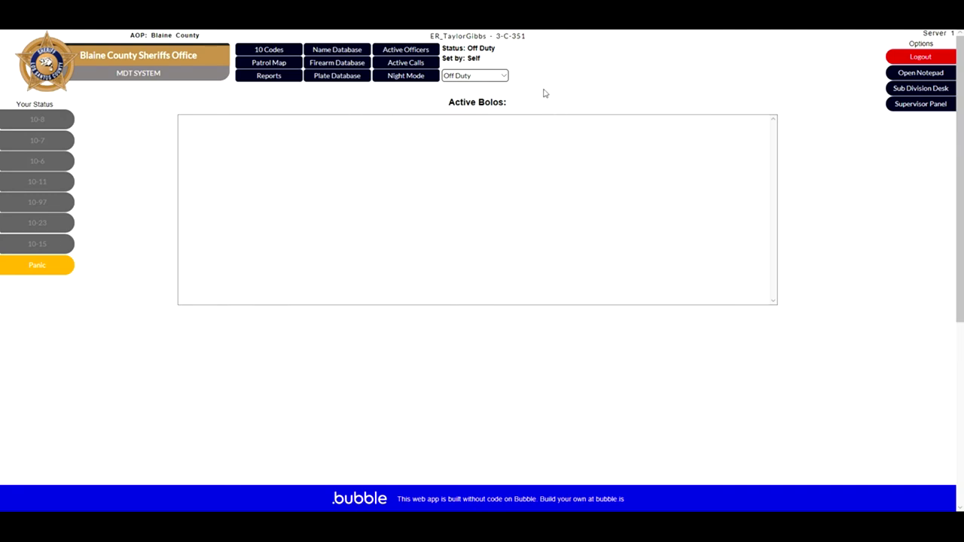
Step: Set the duty state to On Duty and the unit status to 10-8
left_click(500, 76)
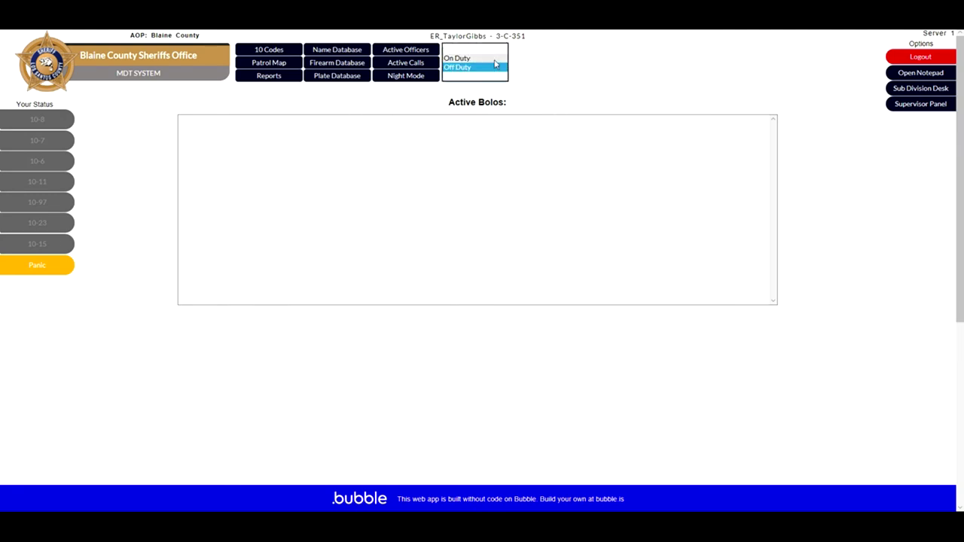
left_click(457, 58)
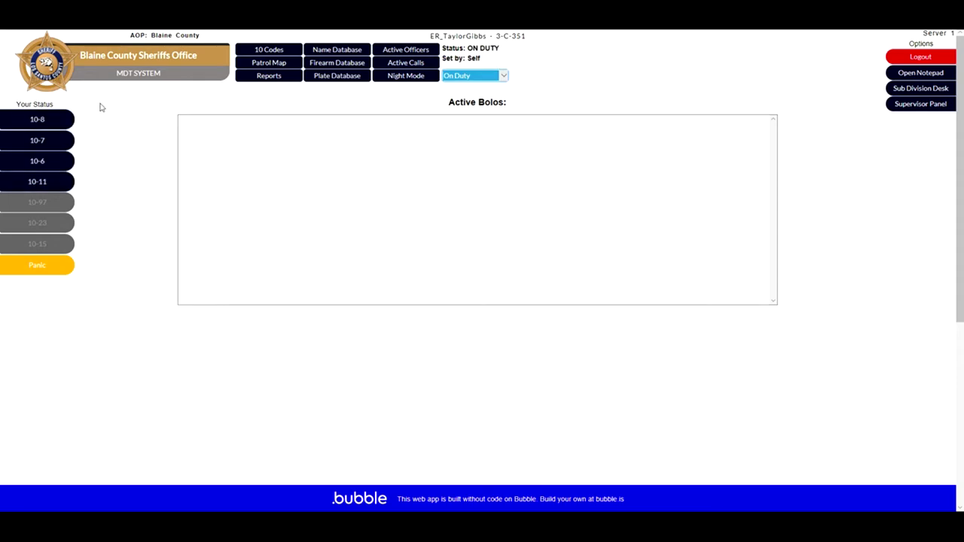
left_click(56, 122)
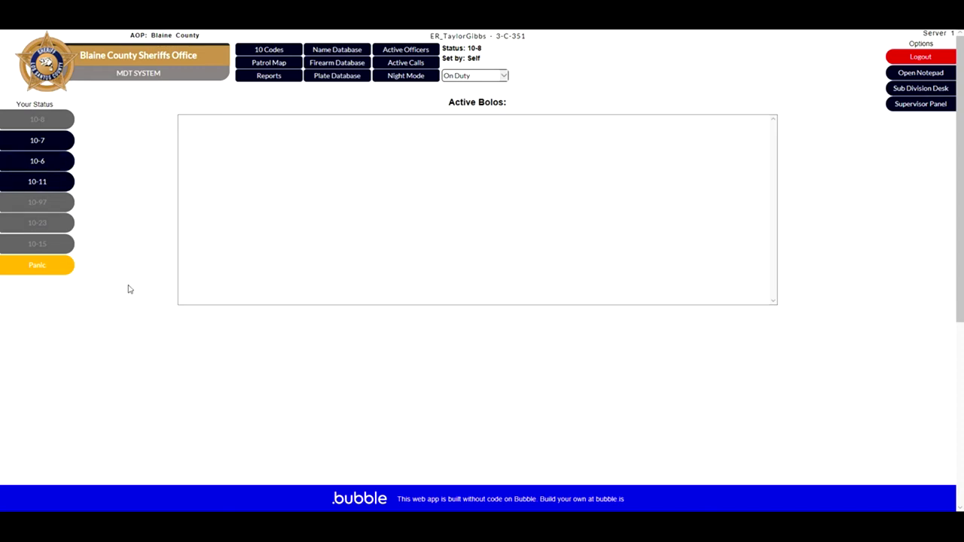
Step: Start a 10-11 traffic stop entry and fill in Joshua Rd as its location
left_click(53, 183)
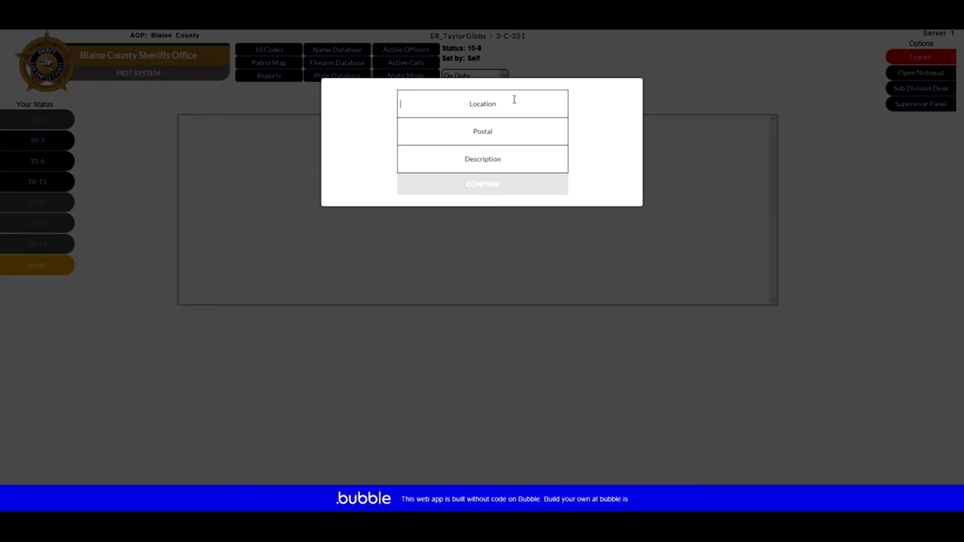
type("Joshua")
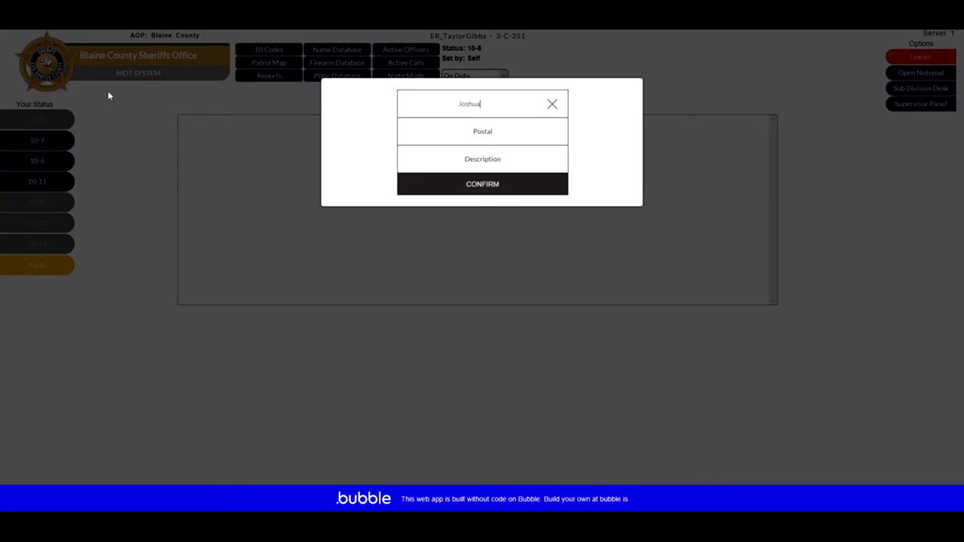
type(" Rd")
left_click(570, 128)
left_click(780, 111)
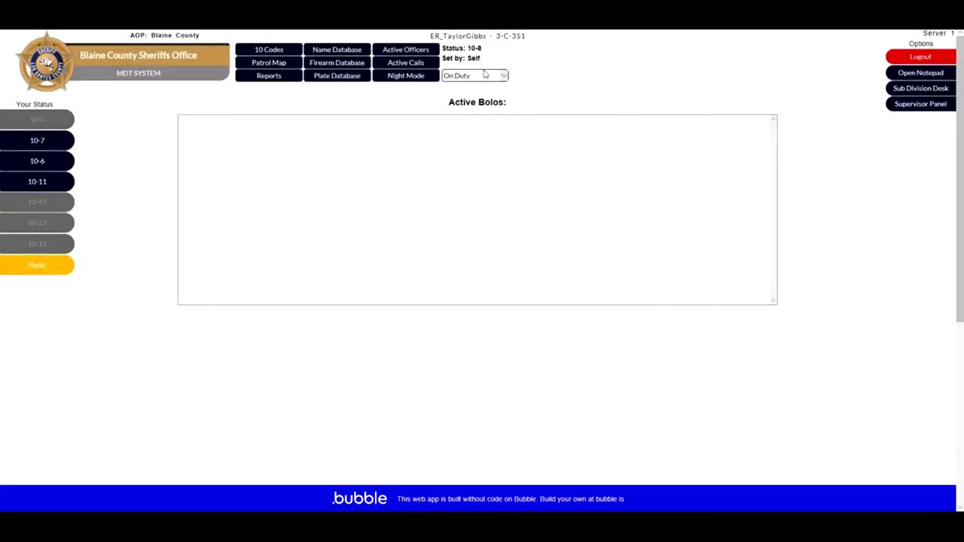
Step: Examine the San Andreas patrol map around Joshua Road for the postal number of the stop
left_click(246, 67)
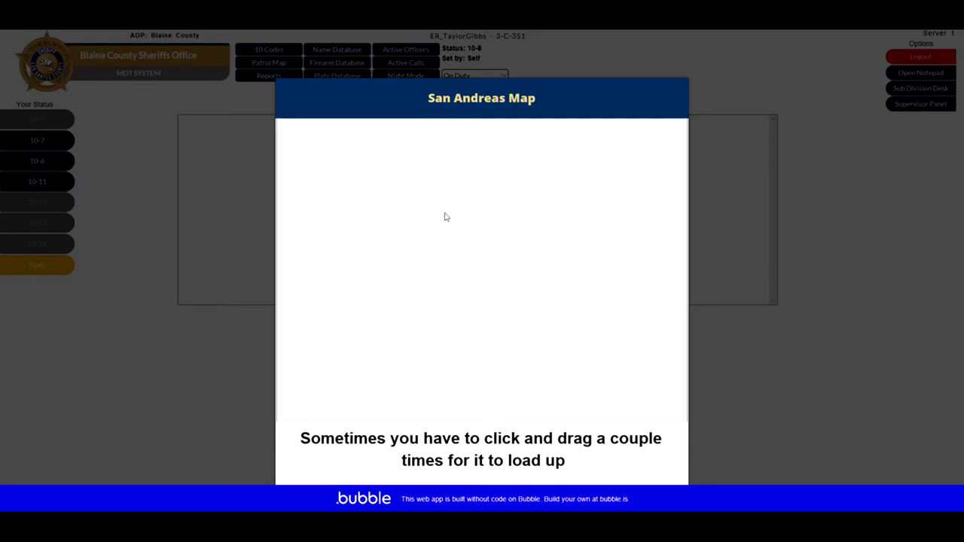
scroll(486, 211, "down", 3)
scroll(512, 208, "up", 2)
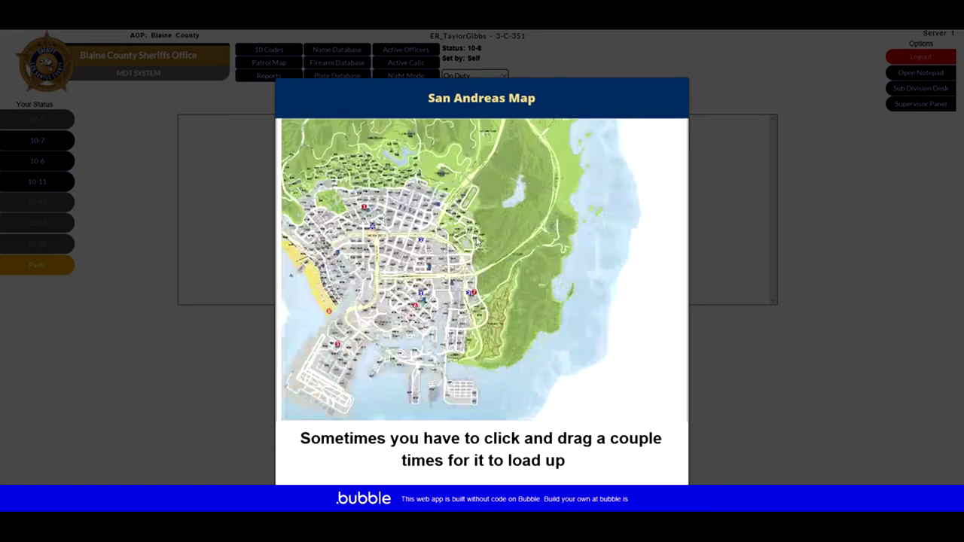
scroll(497, 252, "up", 2)
left_click_drag(509, 257, 460, 349)
scroll(460, 349, "down", 2)
left_click_drag(475, 256, 475, 482)
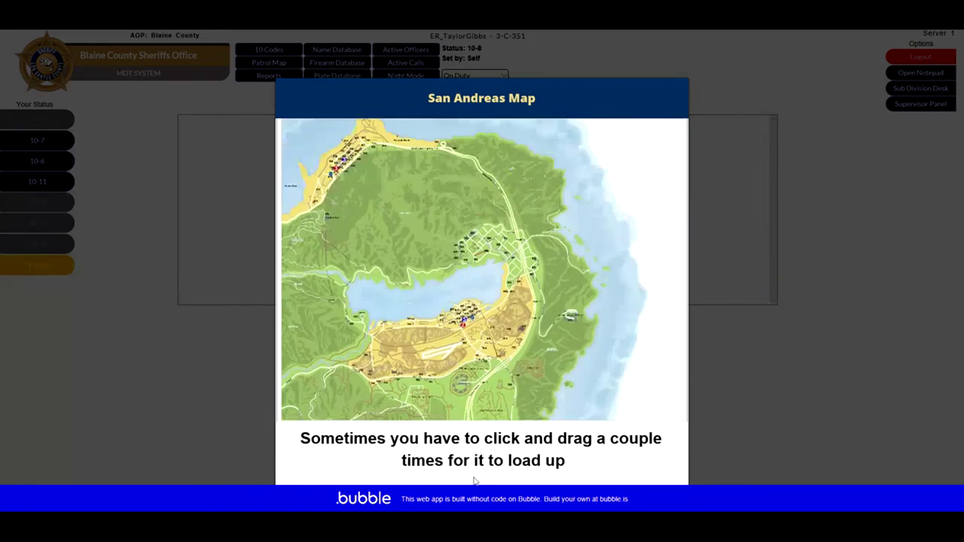
left_click_drag(476, 382, 453, 226)
scroll(477, 177, "up", 3)
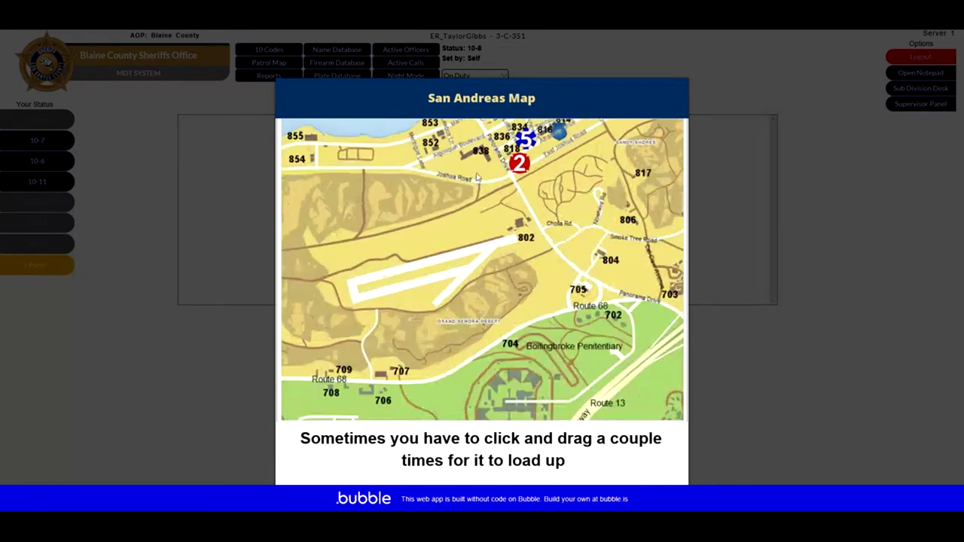
scroll(476, 178, "up", 2)
left_click_drag(475, 179, 497, 260)
scroll(382, 262, "down", 2)
scroll(474, 230, "up", 3)
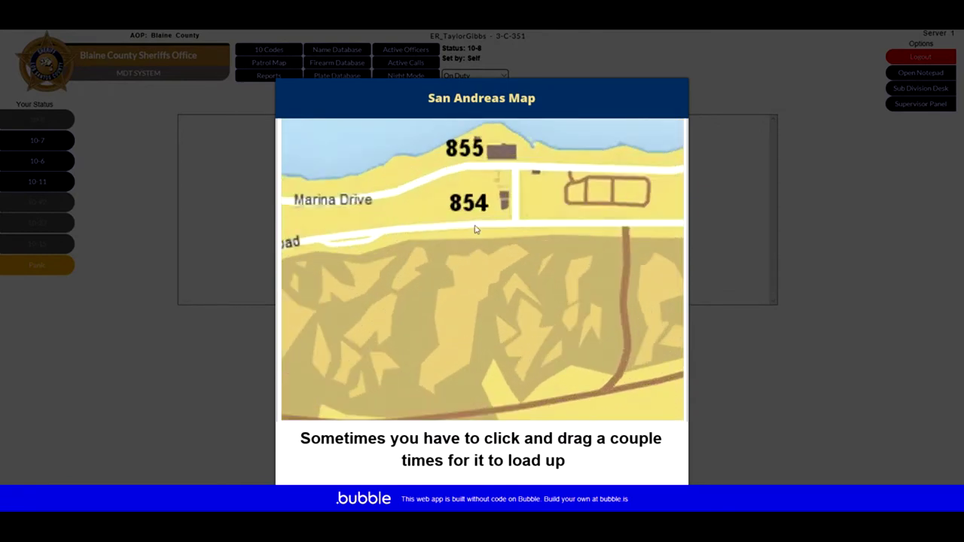
left_click_drag(472, 188, 481, 216)
scroll(468, 245, "down", 1)
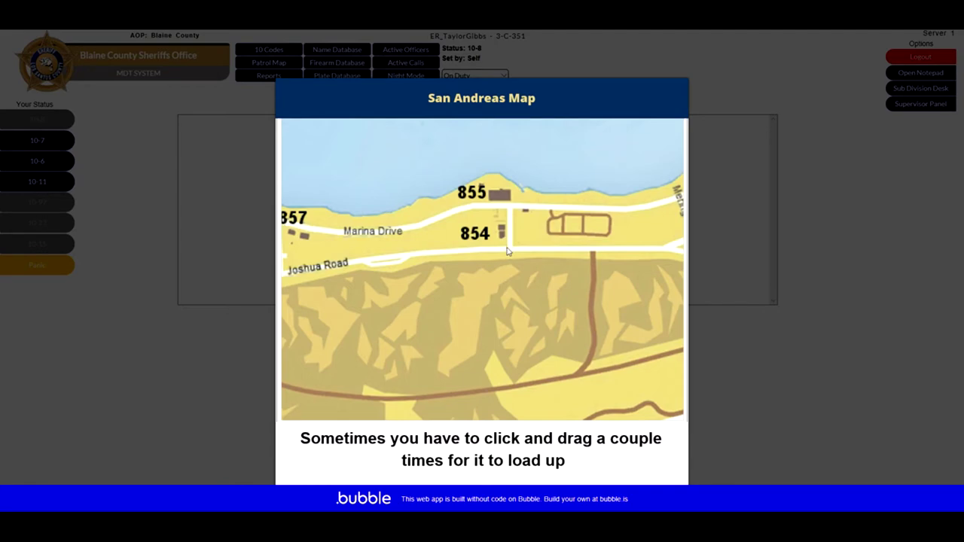
left_click(744, 166)
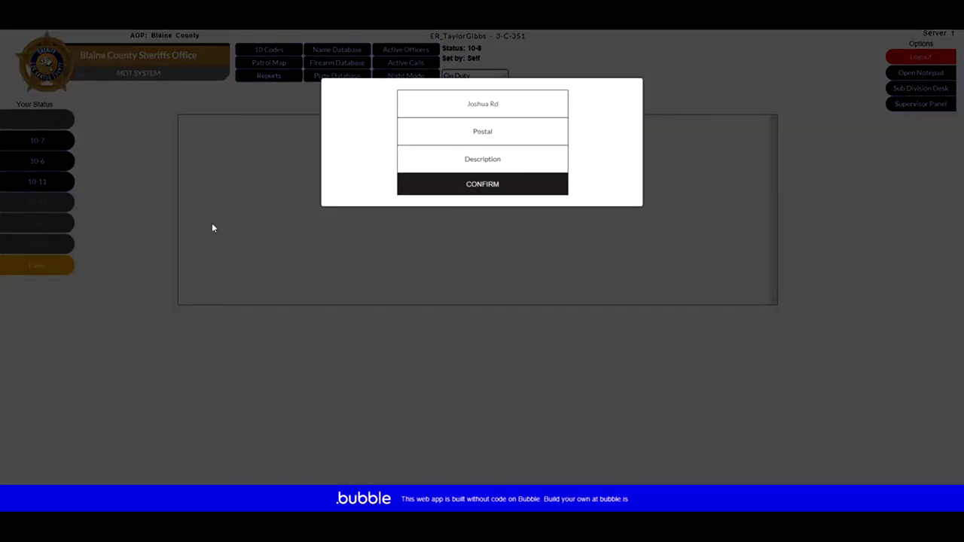
Step: Complete the traffic stop entry with postal 854 and description "PINK FUTO, WHITE MALE, RAN STOP SIGN", and submit it
type("854")
left_click(512, 161)
type("P")
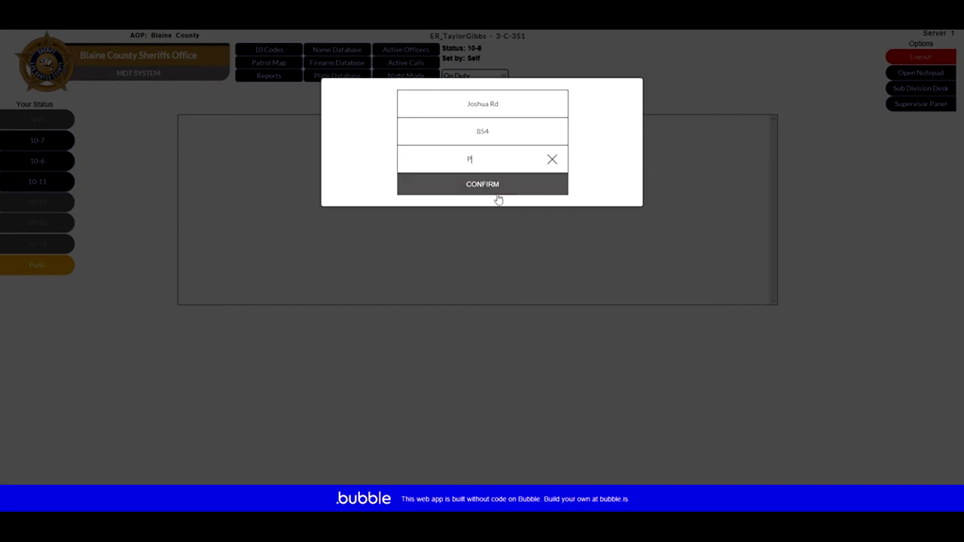
type("ink Futi")
key("BackSpace")
key("BackSpace")
key("BackSpace")
key("BackSpace")
key("BackSpace")
key("BackSpace")
key("BackSpace")
key("BackSpace")
key("BackSpace")
type("PINK FUTO")
type(", WHITE MALE, RAN STOP SIGN")
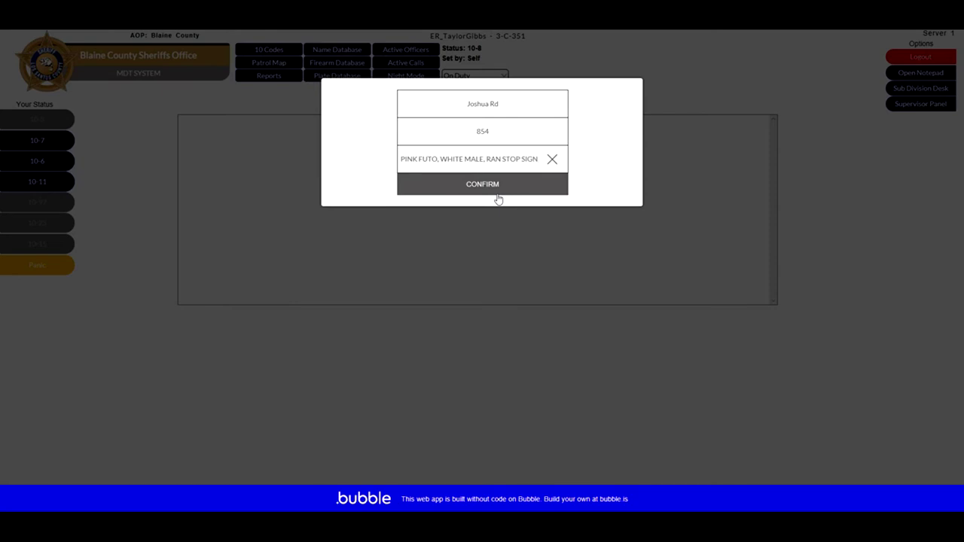
left_click(498, 197)
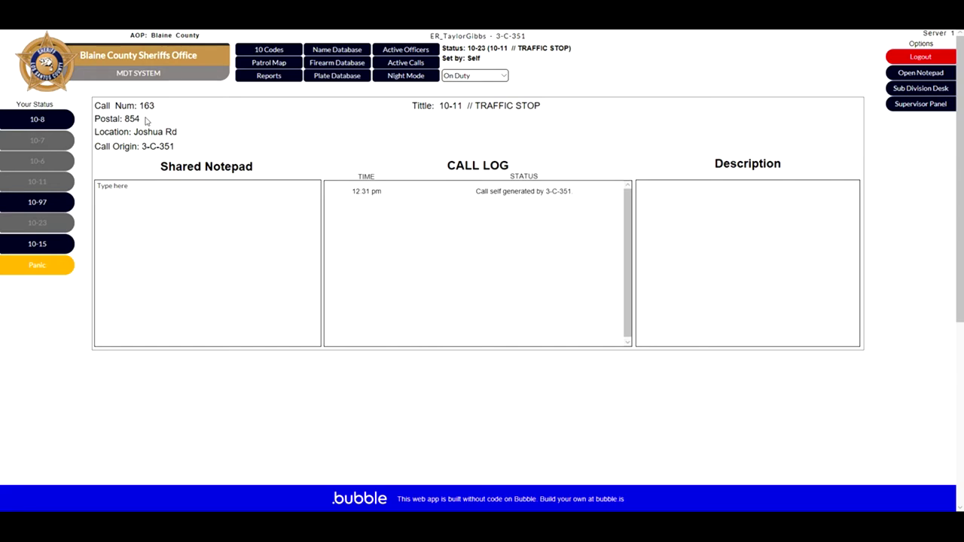
Step: Review the traffic stop call's postal, location and origin details, and its shared notepad
left_click_drag(147, 122, 125, 119)
left_click(127, 118)
left_click_drag(186, 134, 136, 119)
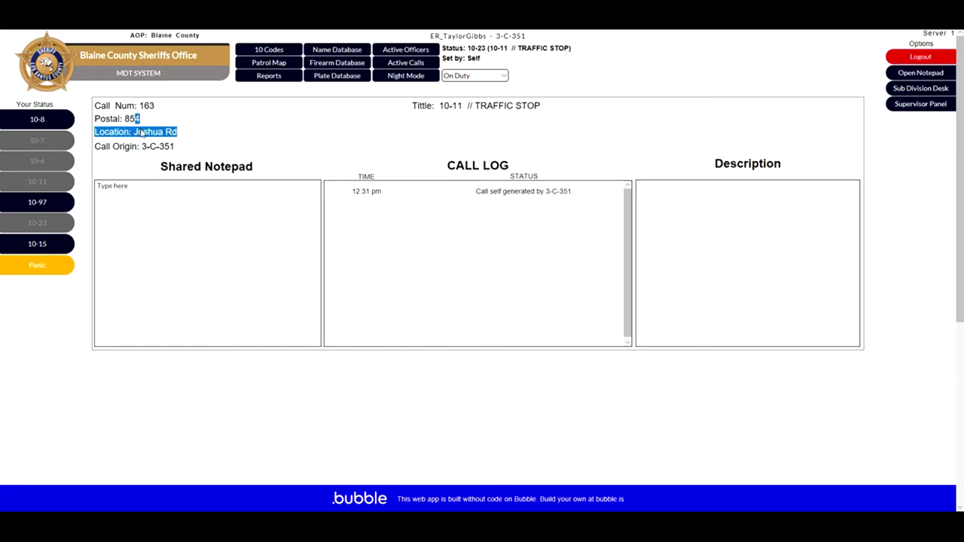
left_click(141, 133)
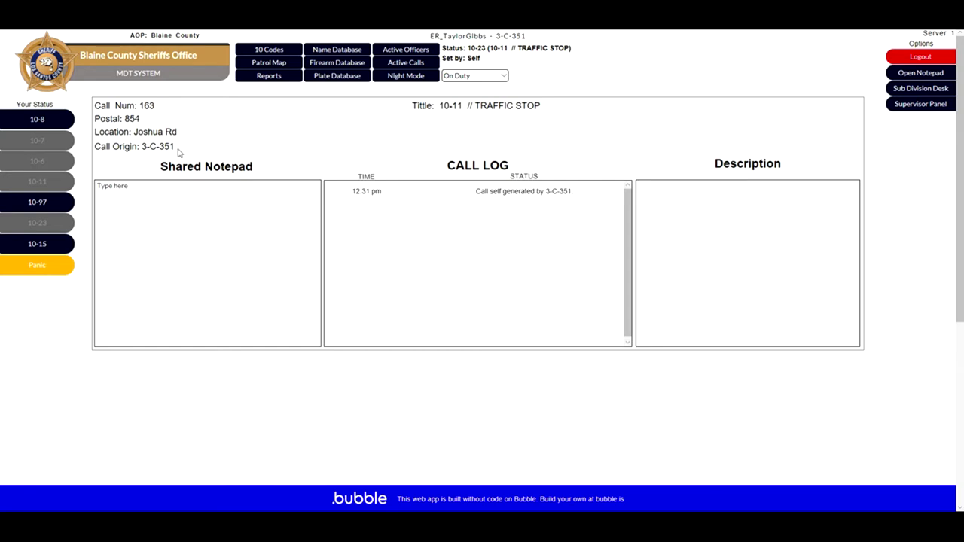
left_click_drag(176, 151, 145, 153)
left_click(191, 142)
scroll(751, 234, "down", 5)
scroll(749, 151, "up", 5)
left_click(172, 188)
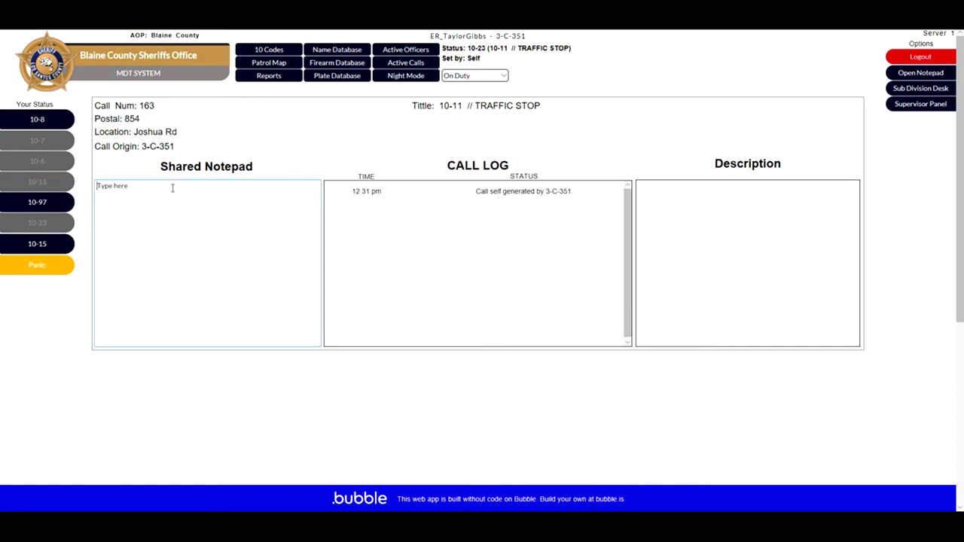
left_click(61, 358)
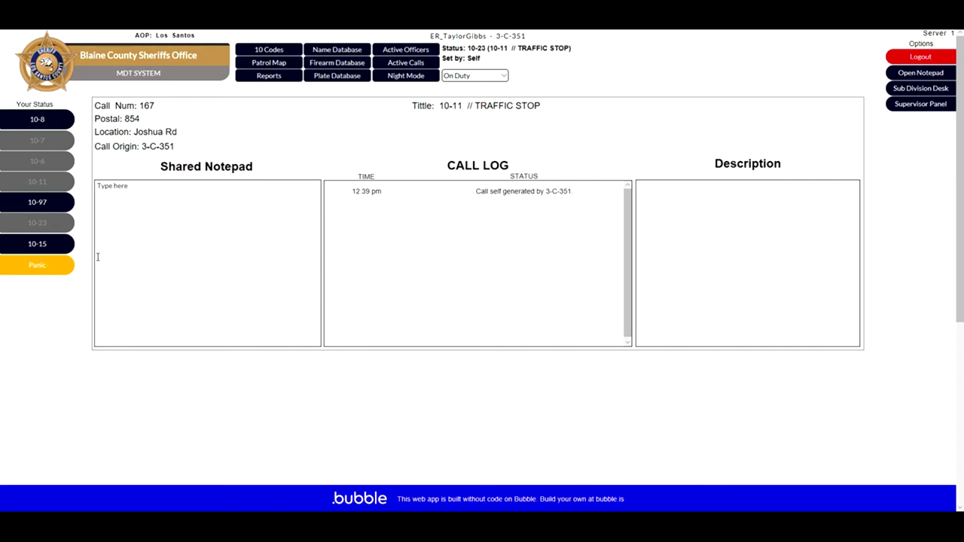
Step: Mark the unit as 10-97 on the traffic stop call, followed by 10-15
left_click(48, 210)
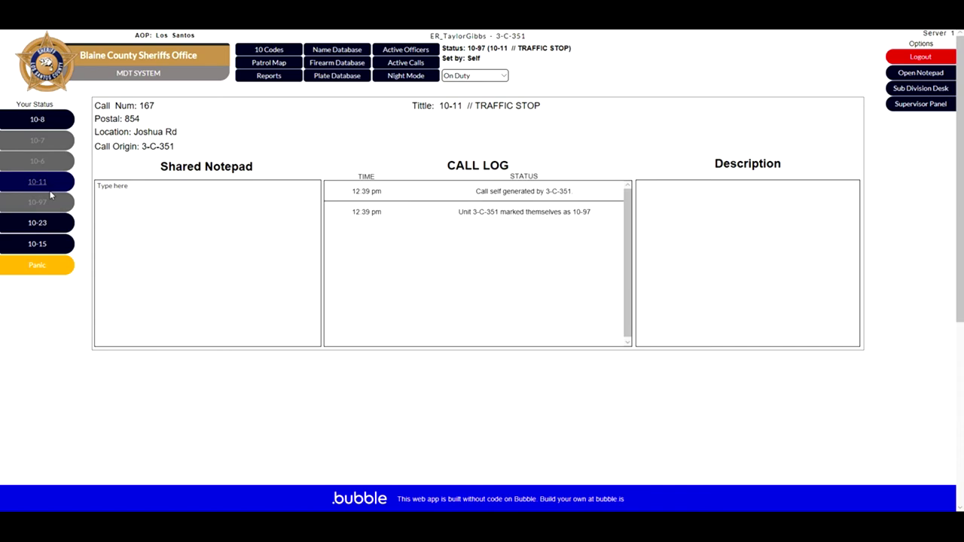
left_click(46, 245)
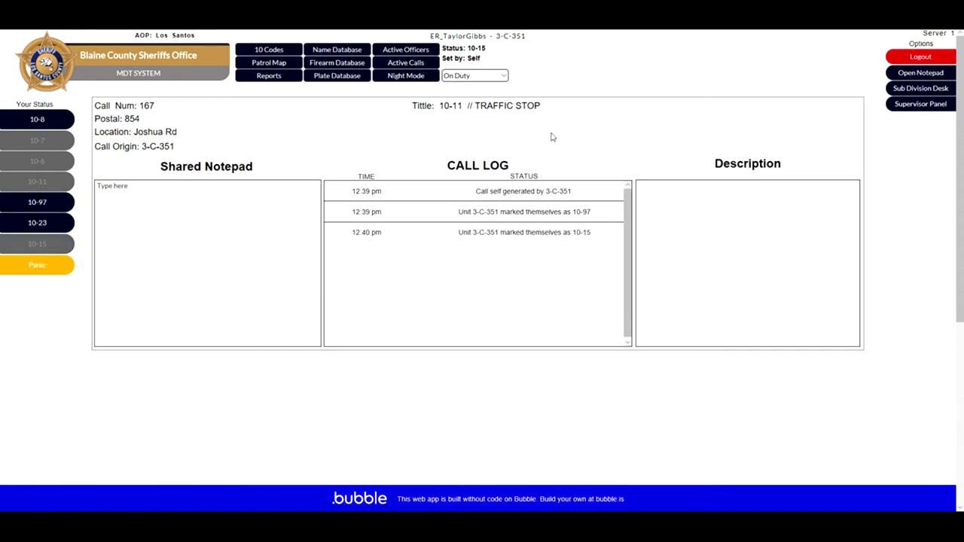
Step: Mark the unit as 10-23 on the traffic stop call, and return it to 10-8
left_click(60, 223)
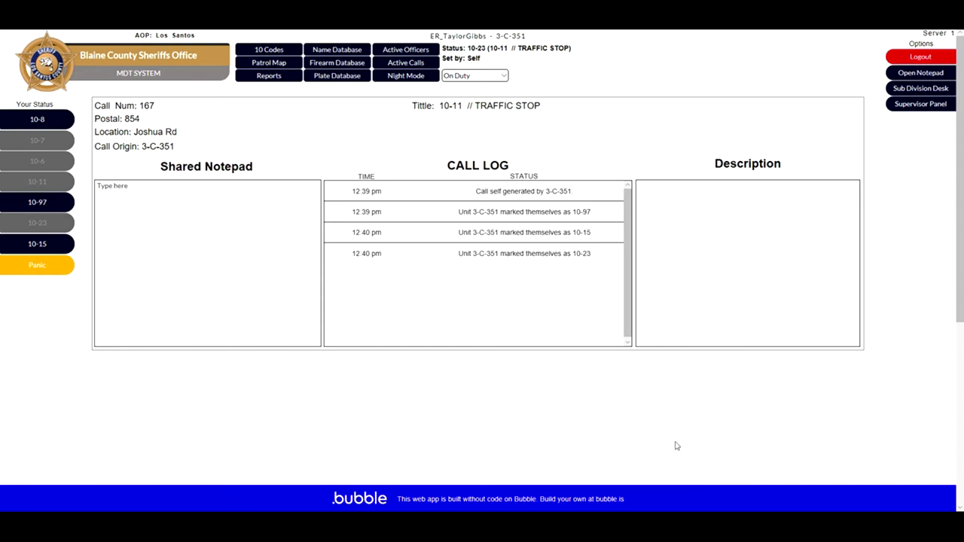
left_click(17, 120)
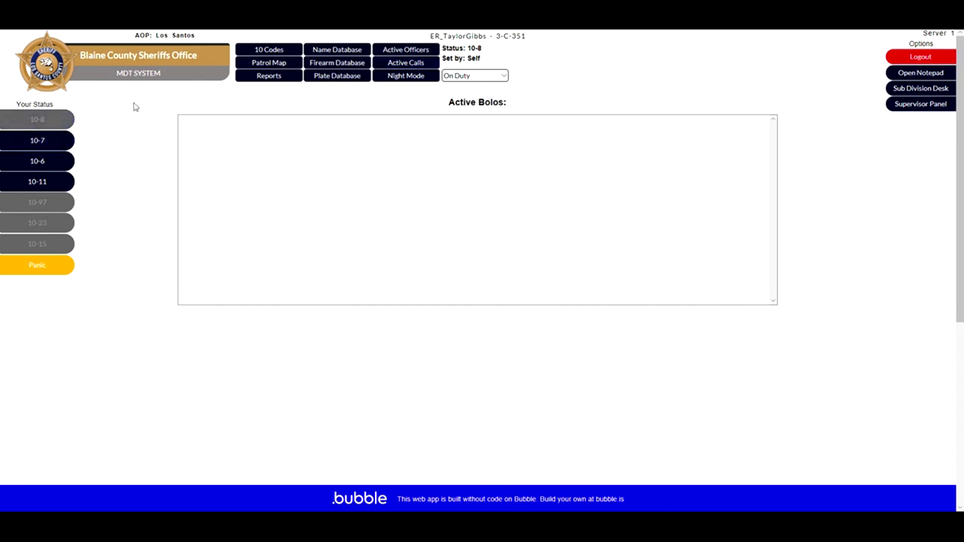
Step: Activate the unit's panic alert, highlight the resulting status text, and deactivate the alert
left_click(45, 266)
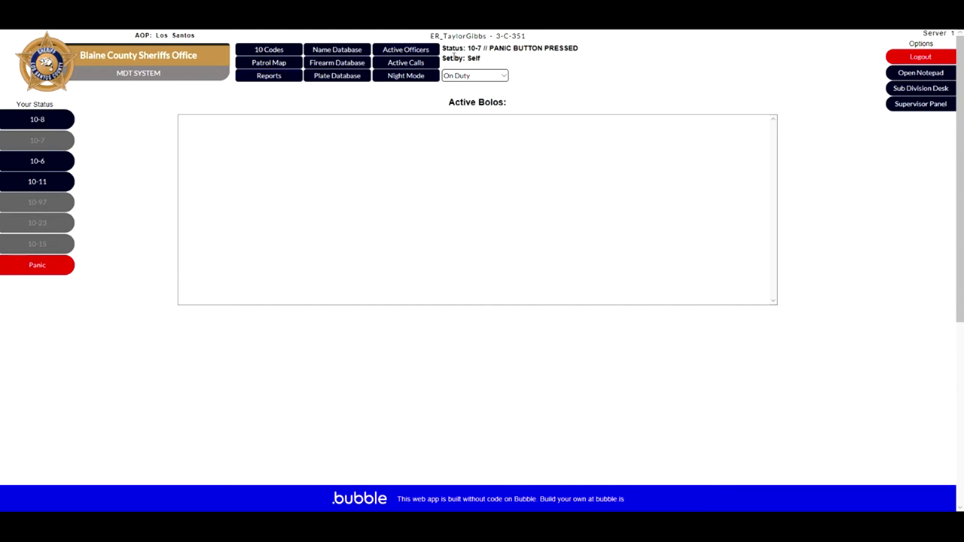
left_click_drag(577, 49, 468, 48)
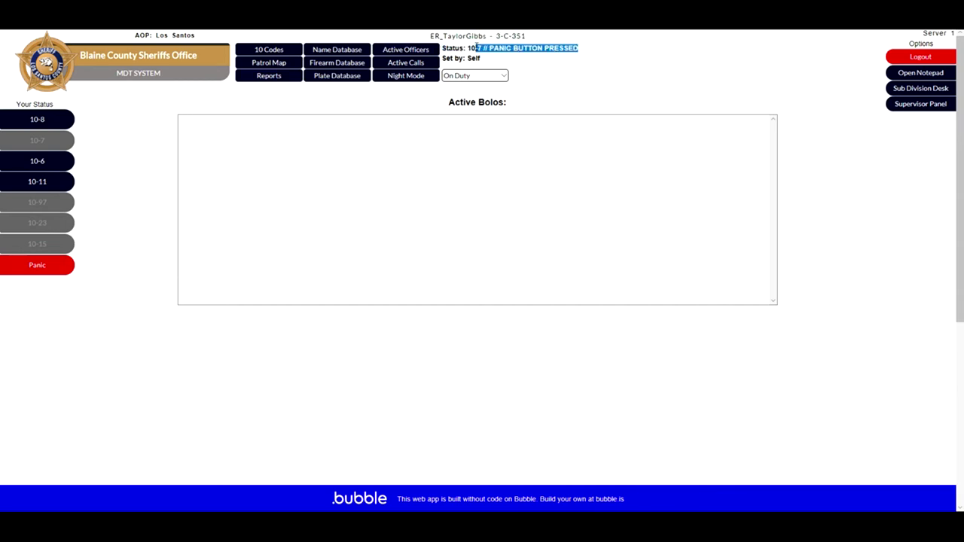
left_click(592, 82)
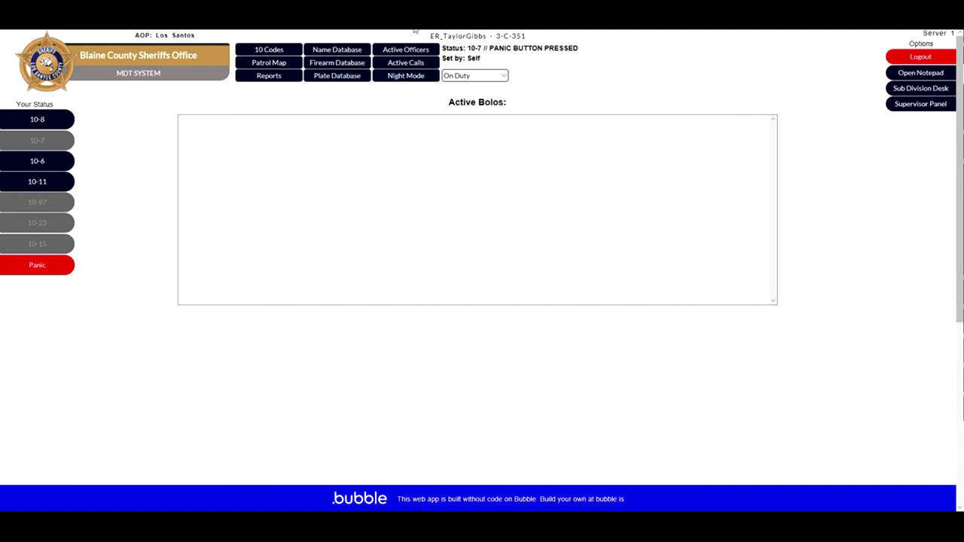
left_click(51, 269)
left_click(52, 269)
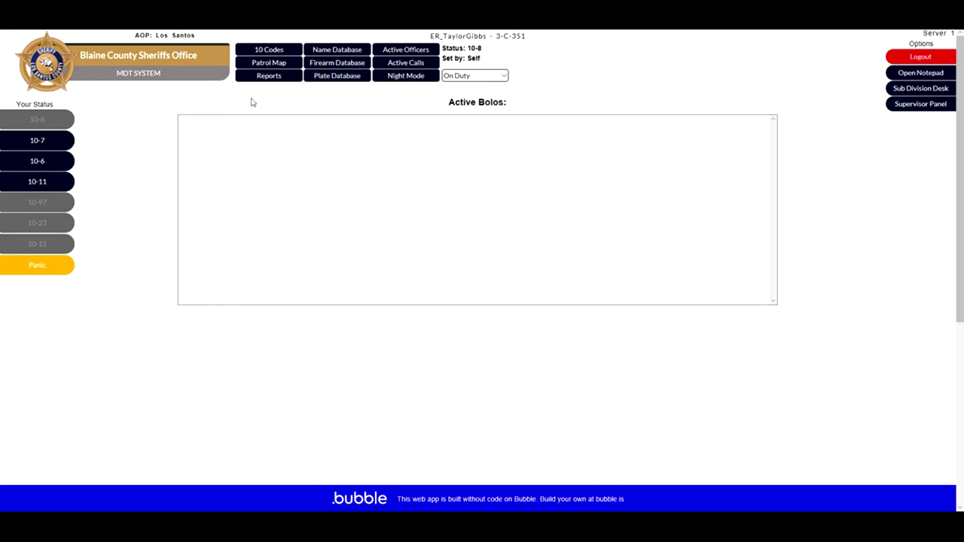
Step: Look through the 10 codes and signals reference, including the NATO phonetic alphabet, and close it
left_click(276, 58)
scroll(460, 233, "down", 5)
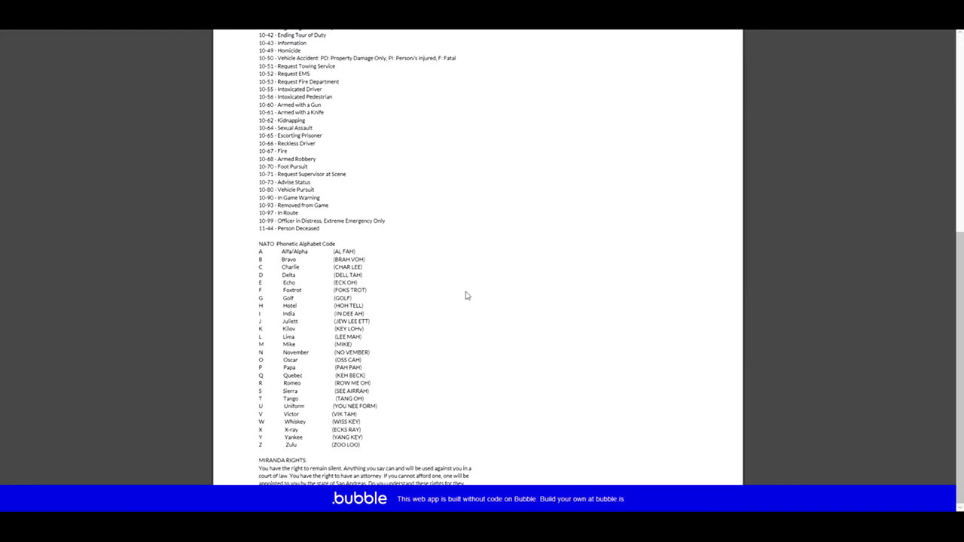
scroll(661, 248, "up", 5)
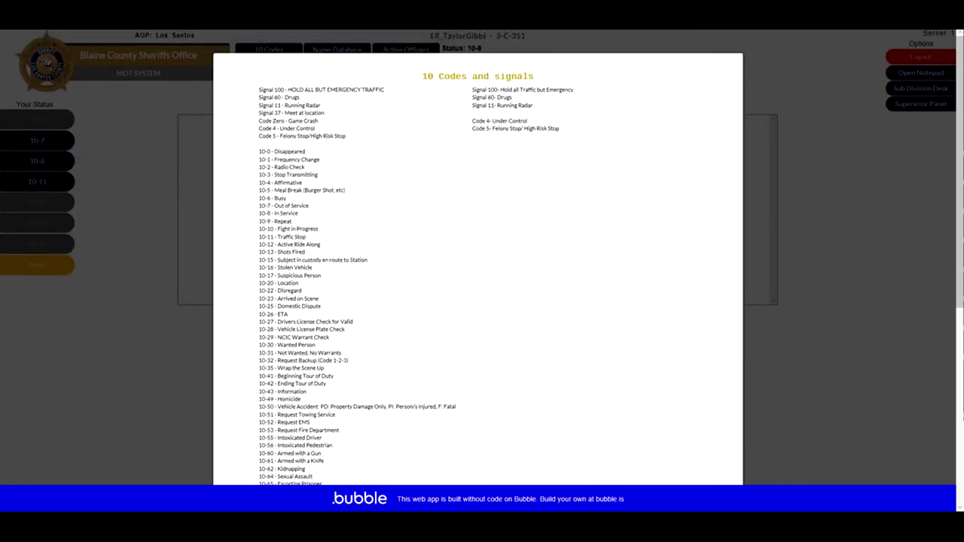
left_click(916, 222)
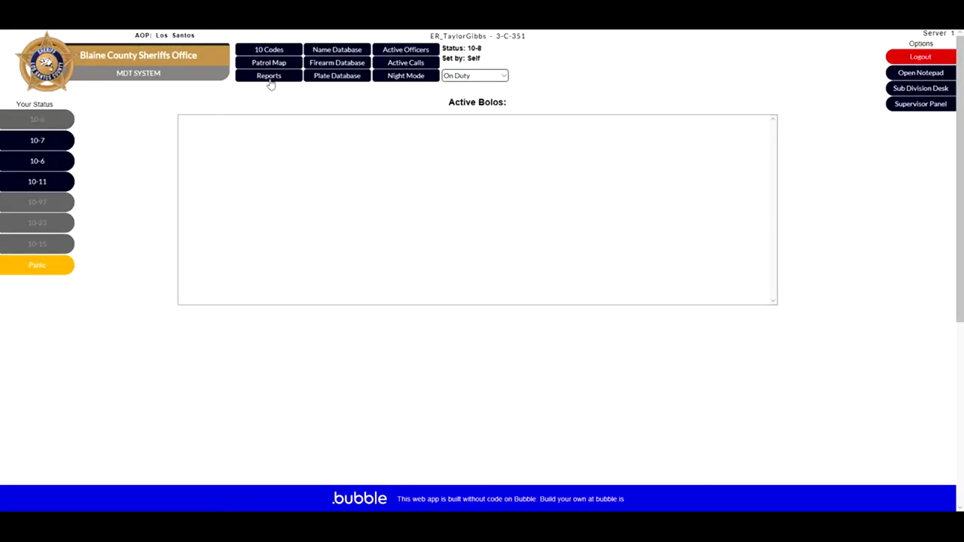
Step: View the San Andreas patrol map at different areas and close it
left_click(271, 64)
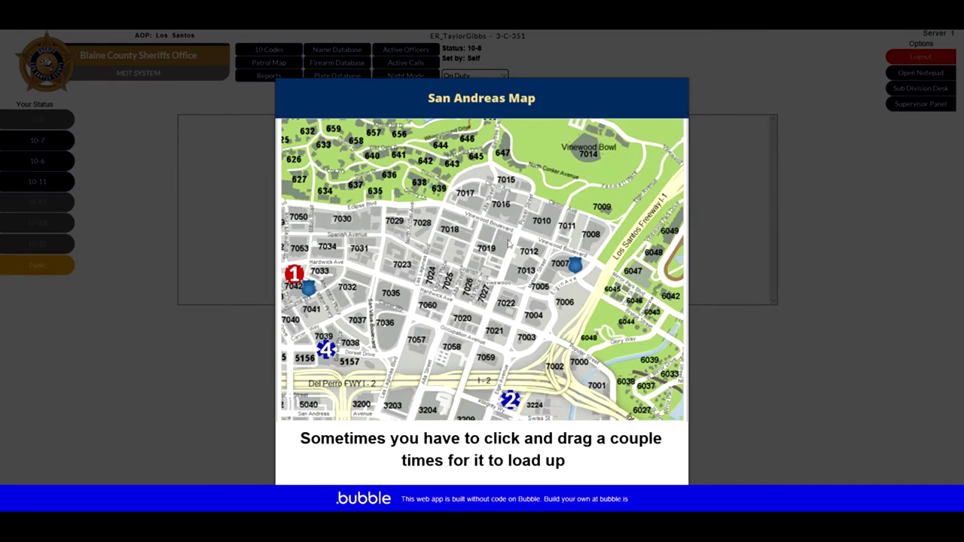
scroll(535, 173, "up", 5)
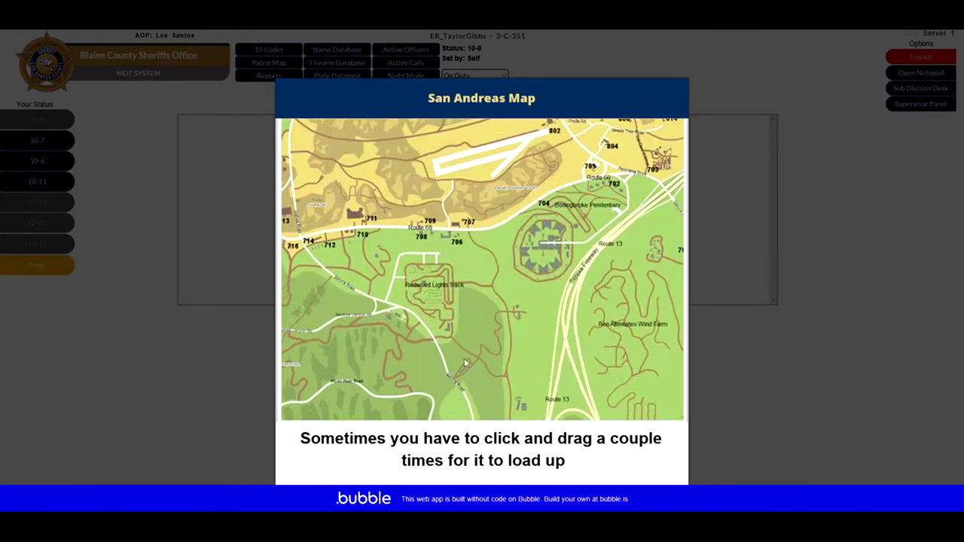
left_click(833, 221)
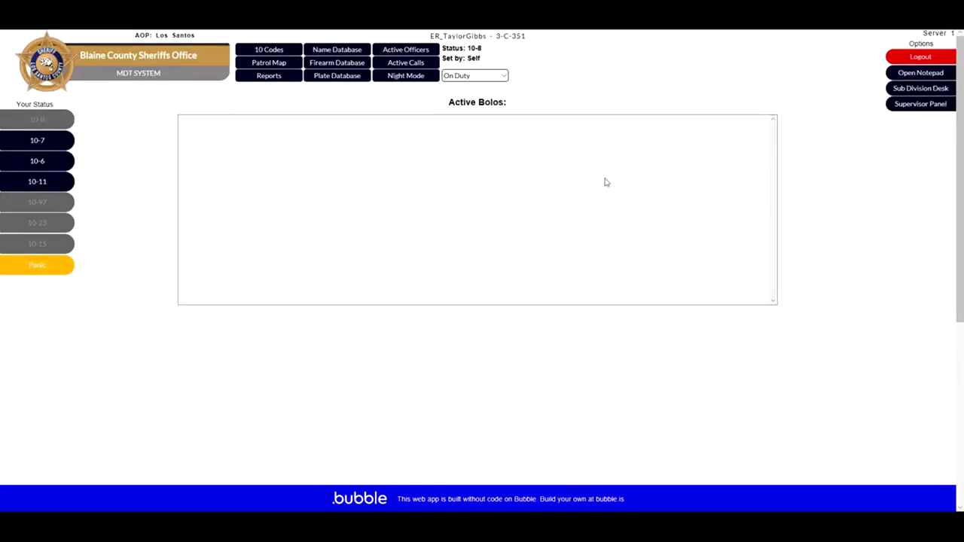
Step: Review the blank traffic written warning's name, plate, location and infraction fields, and leave the form without submitting it
left_click(285, 75)
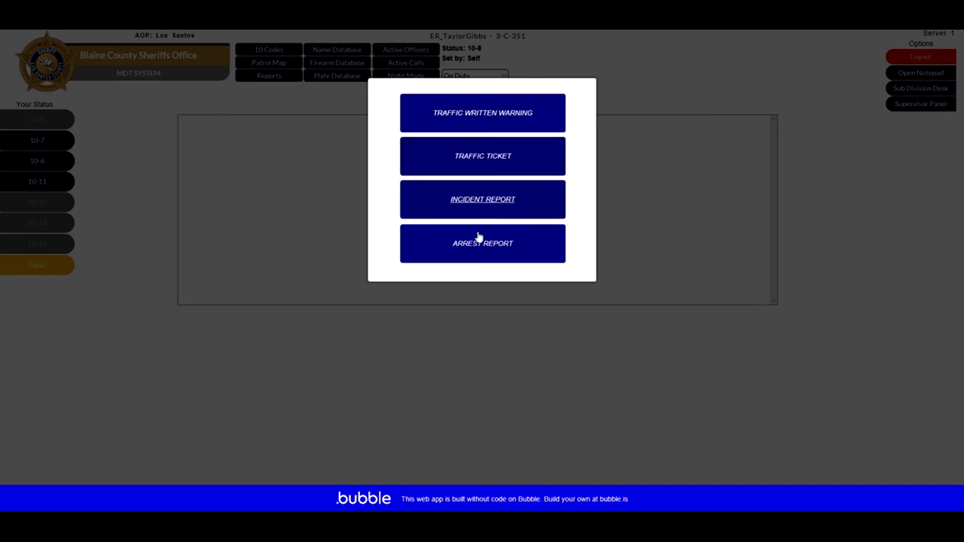
left_click(364, 102)
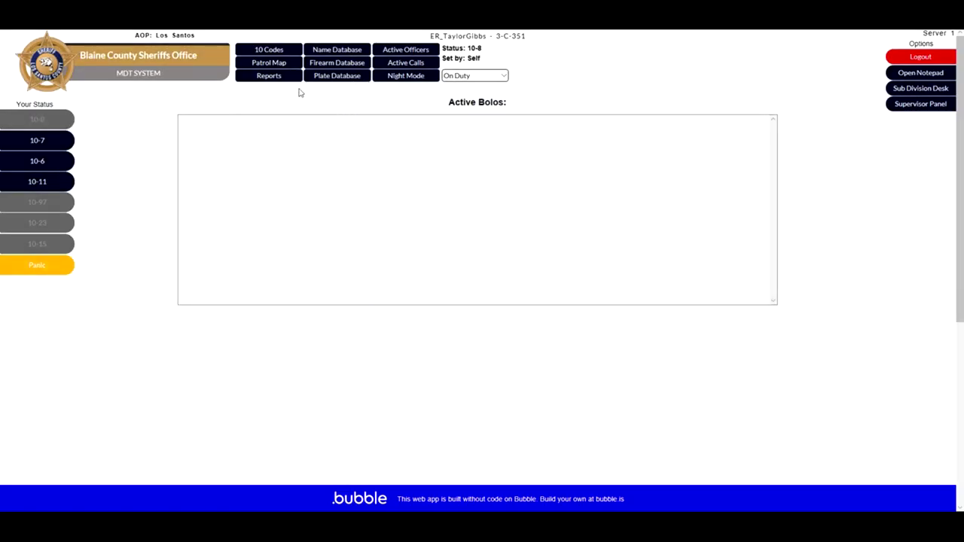
left_click(271, 76)
left_click(506, 116)
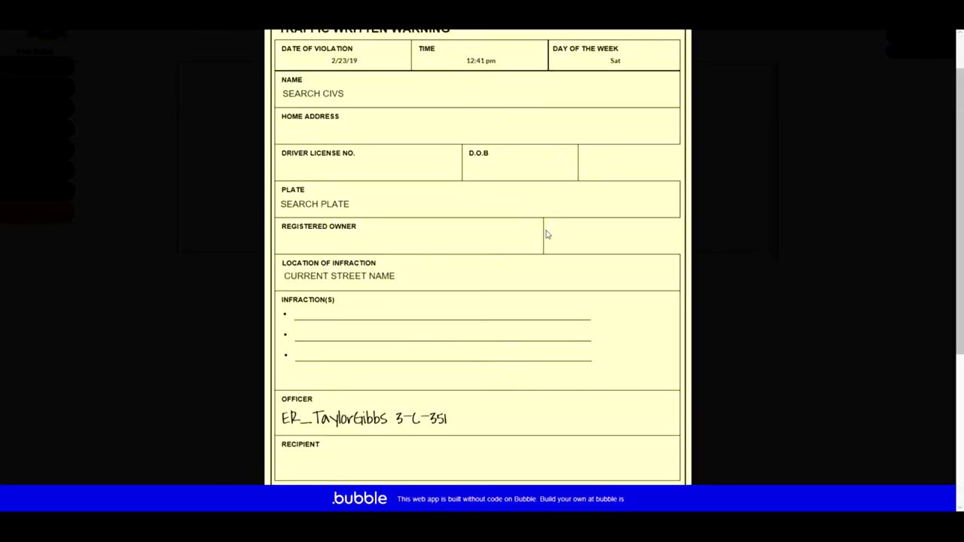
scroll(561, 227, "down", 2)
scroll(553, 225, "up", 3)
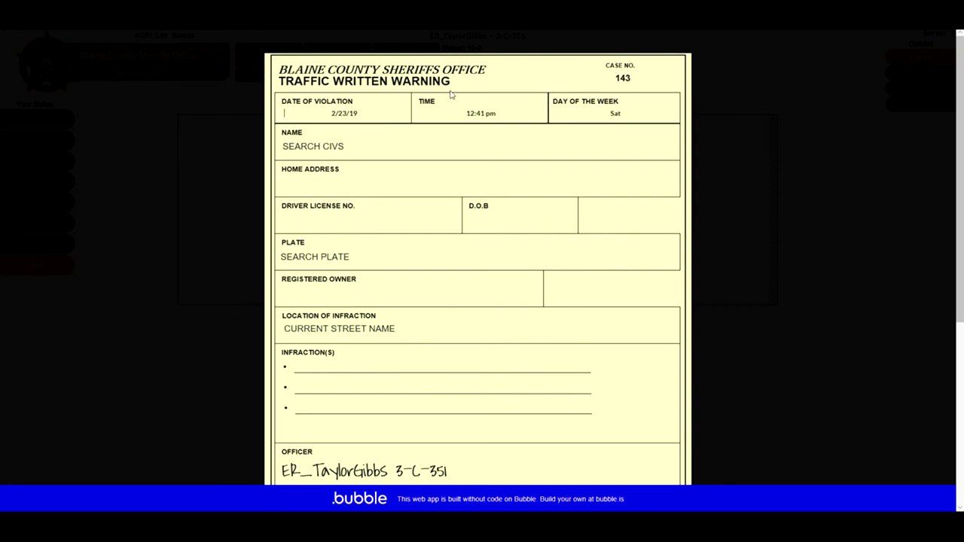
scroll(348, 151, "down", 3)
scroll(343, 143, "up", 1)
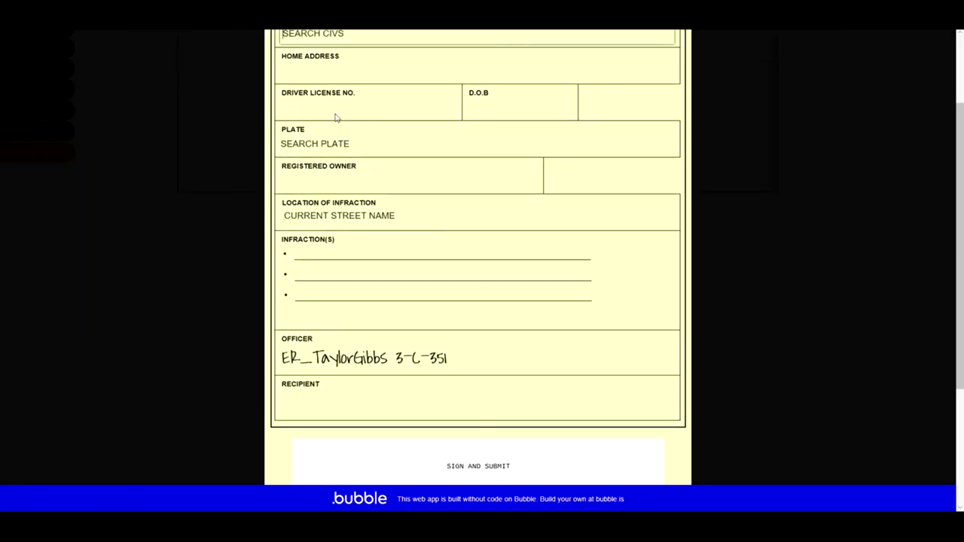
left_click(339, 142)
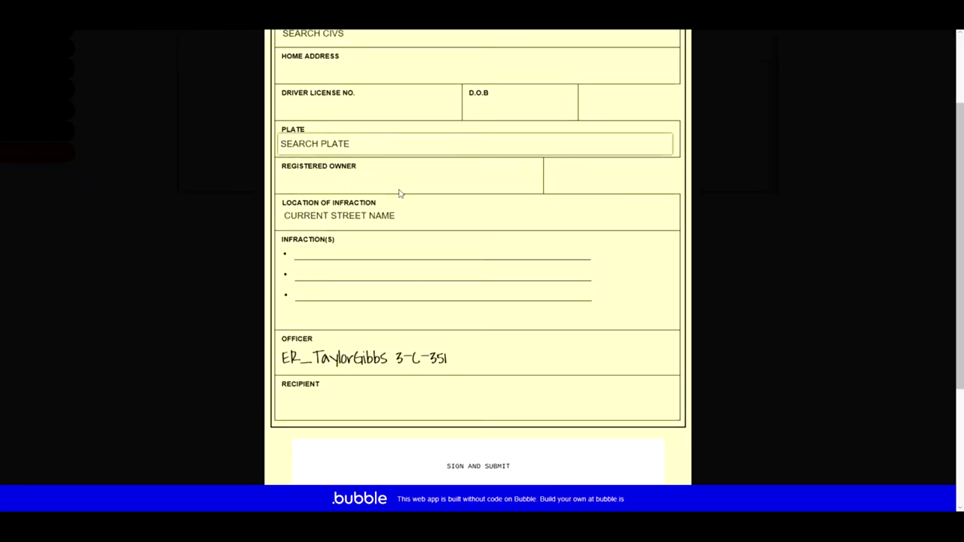
left_click(368, 255)
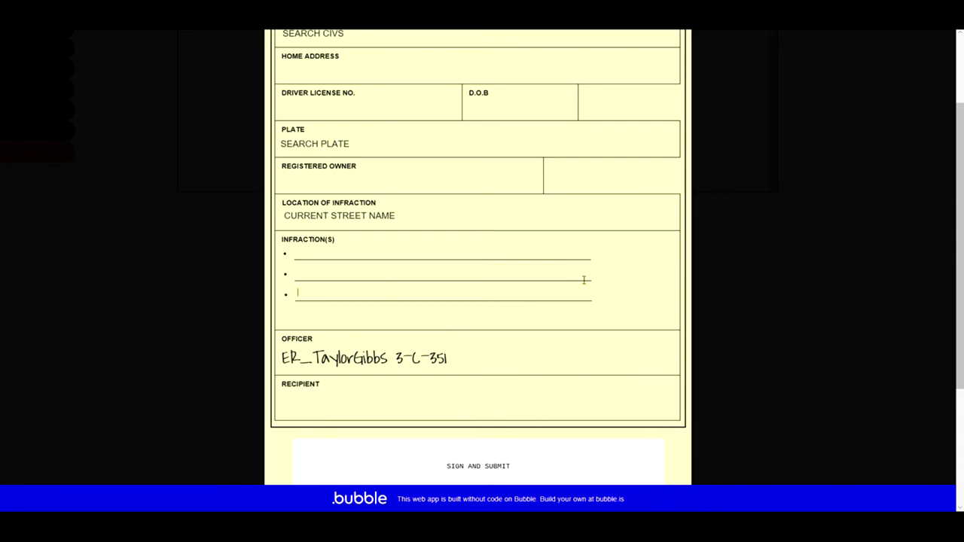
scroll(581, 278, "up", 3)
scroll(532, 369, "down", 5)
left_click(669, 241)
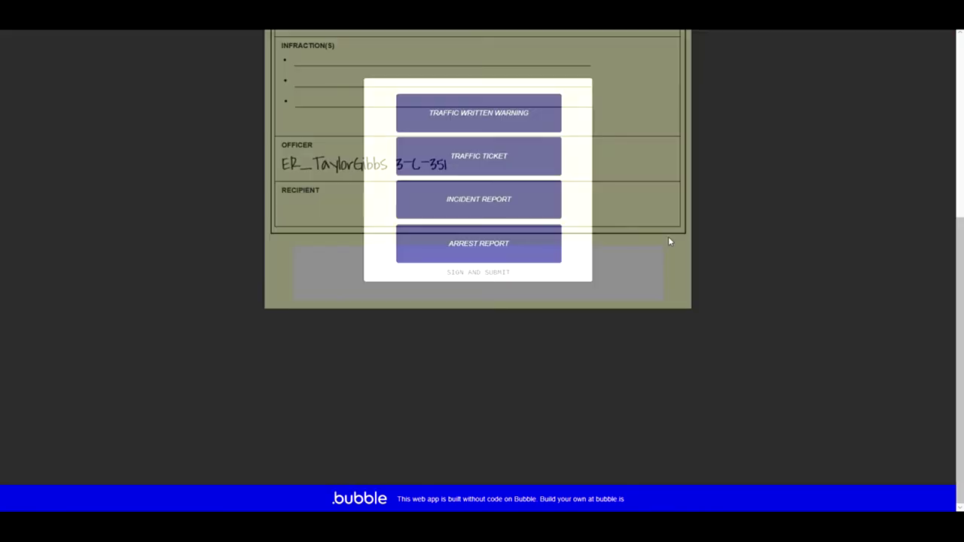
Step: Review the blank traffic ticket form down to its violations, fine amounts and signature areas, and close it unsubmitted
left_click(510, 163)
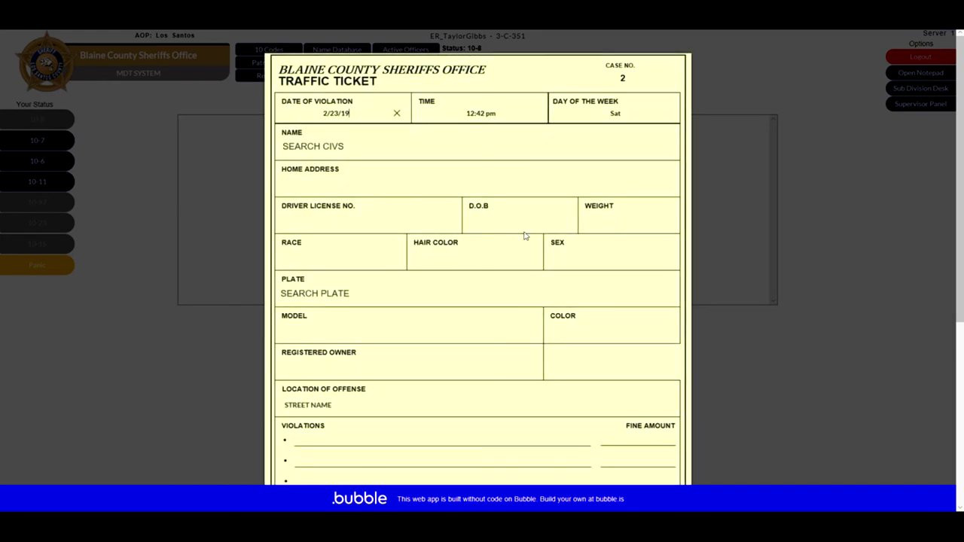
scroll(519, 231, "down", 3)
scroll(436, 249, "up", 1)
scroll(441, 236, "down", 3)
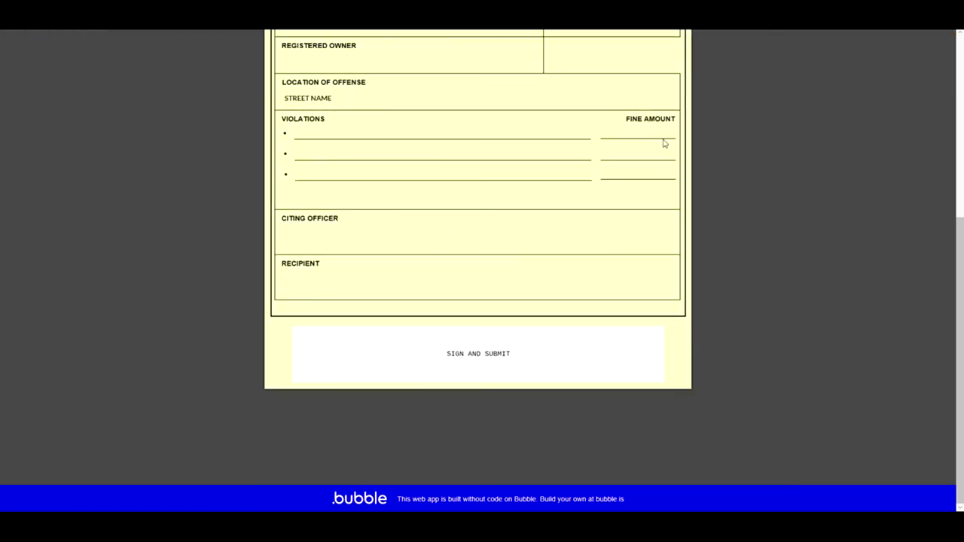
left_click(770, 107)
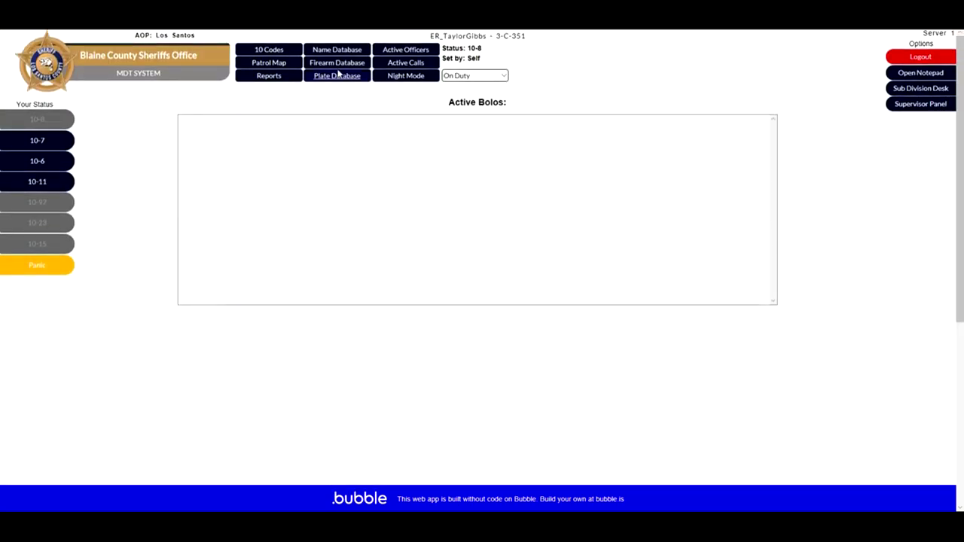
Step: Open a blank incident report and look over its narrative and involved officers sections
left_click(292, 78)
left_click(482, 202)
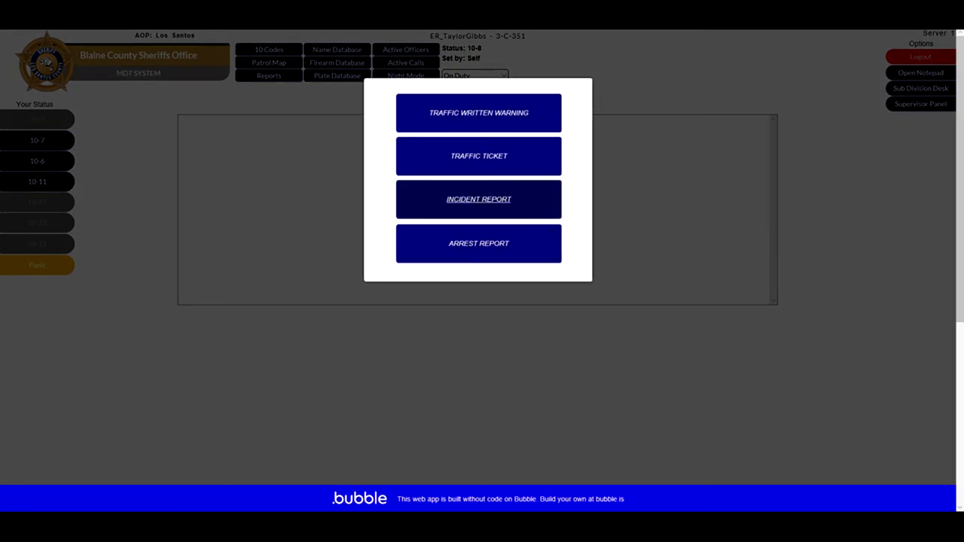
scroll(525, 201, "down", 1)
scroll(525, 201, "down", 2)
scroll(575, 197, "up", 3)
Step: Browse the incident type options without choosing one, and close the incident report
left_click(382, 411)
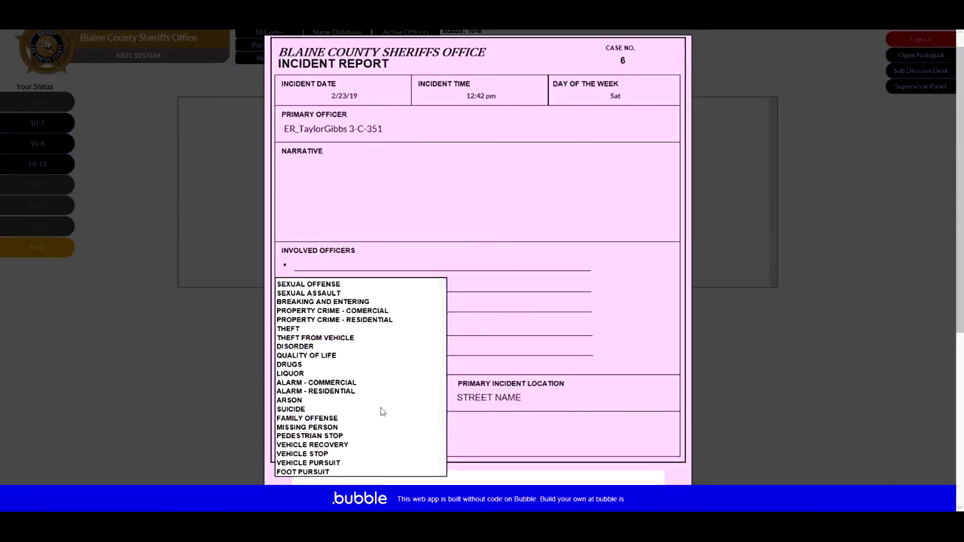
scroll(387, 355, "down", 1)
scroll(404, 374, "up", 1)
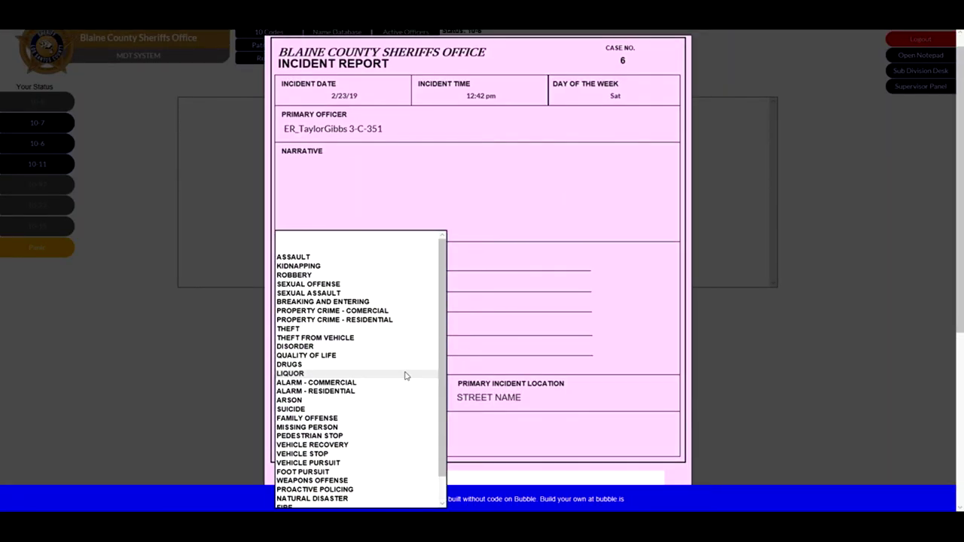
scroll(406, 363, "down", 1)
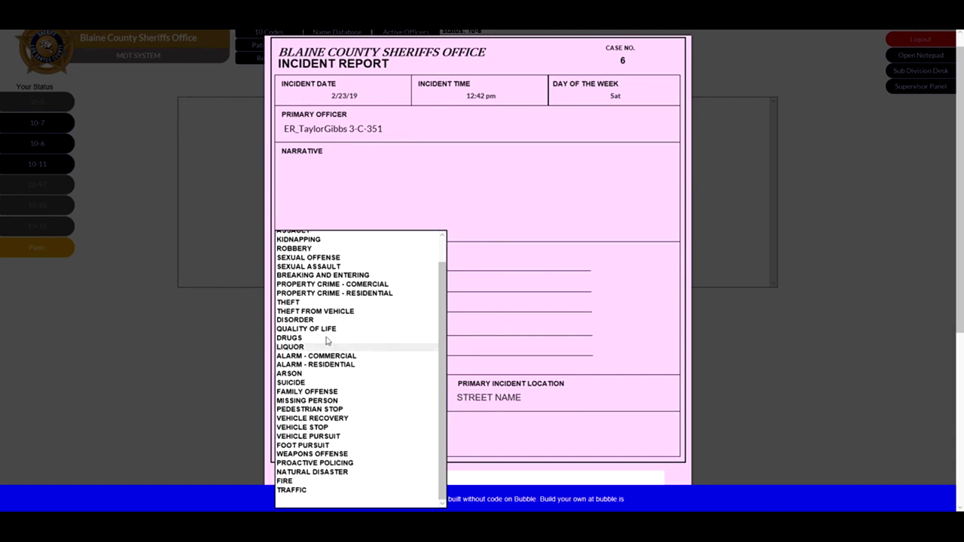
scroll(327, 338, "up", 1)
left_click(550, 324)
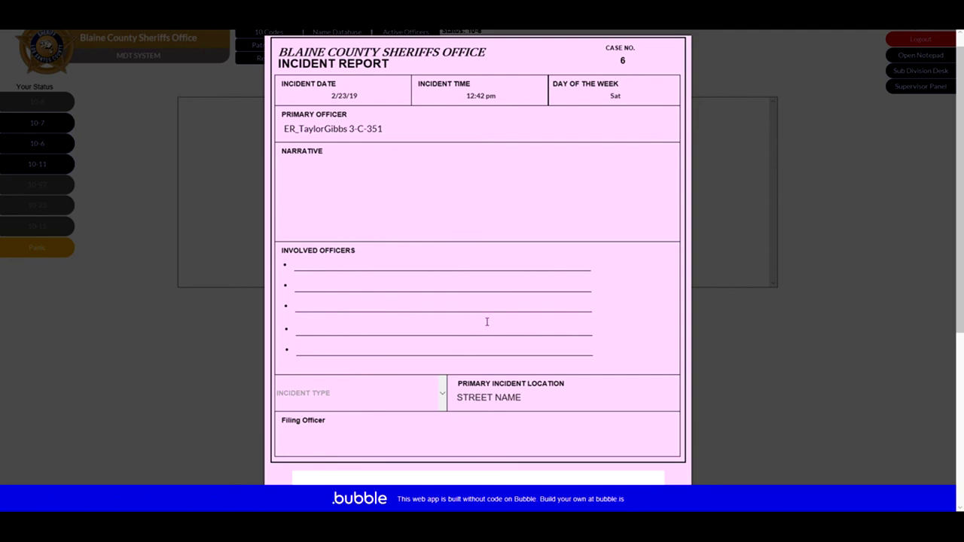
left_click(868, 254)
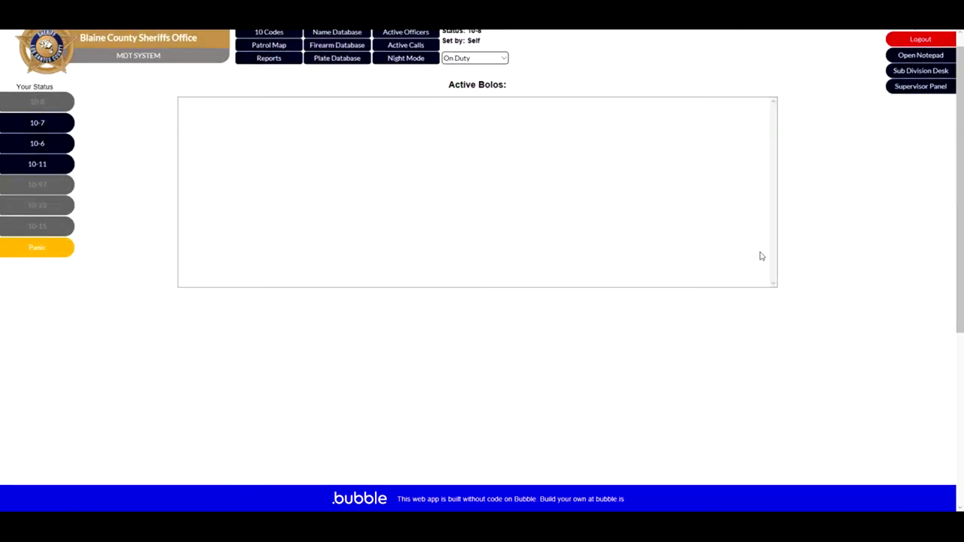
Step: Review the blank arrest report's arrestee, charges, reporting officer and thumbprint sections, and close it along with the report choices
left_click(269, 59)
left_click(456, 256)
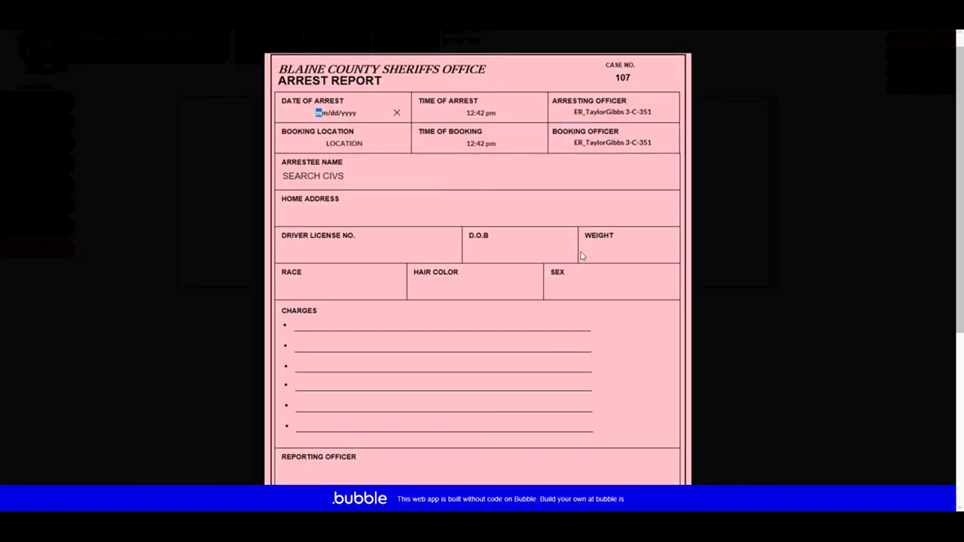
scroll(581, 256, "down", 4)
scroll(504, 253, "up", 4)
scroll(447, 228, "down", 3)
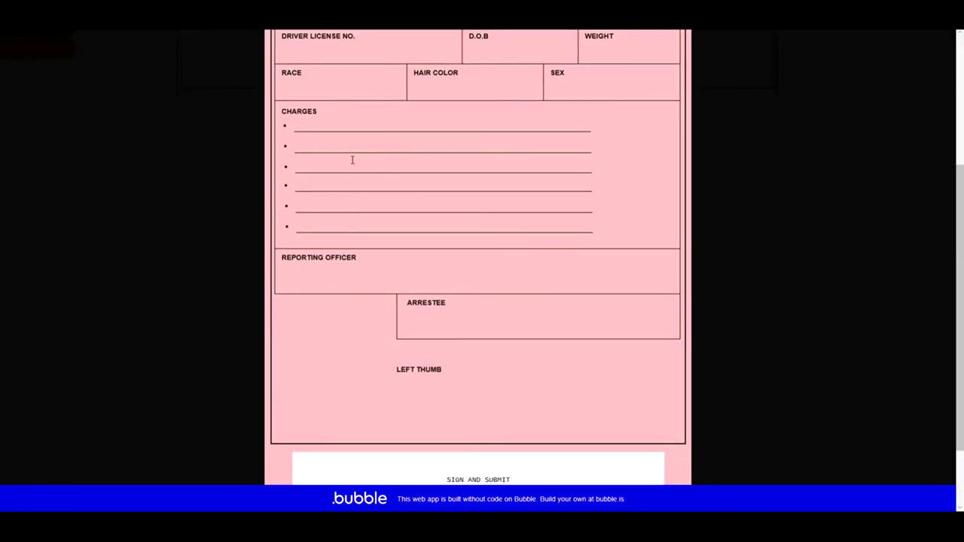
scroll(364, 226, "up", 4)
scroll(392, 354, "down", 5)
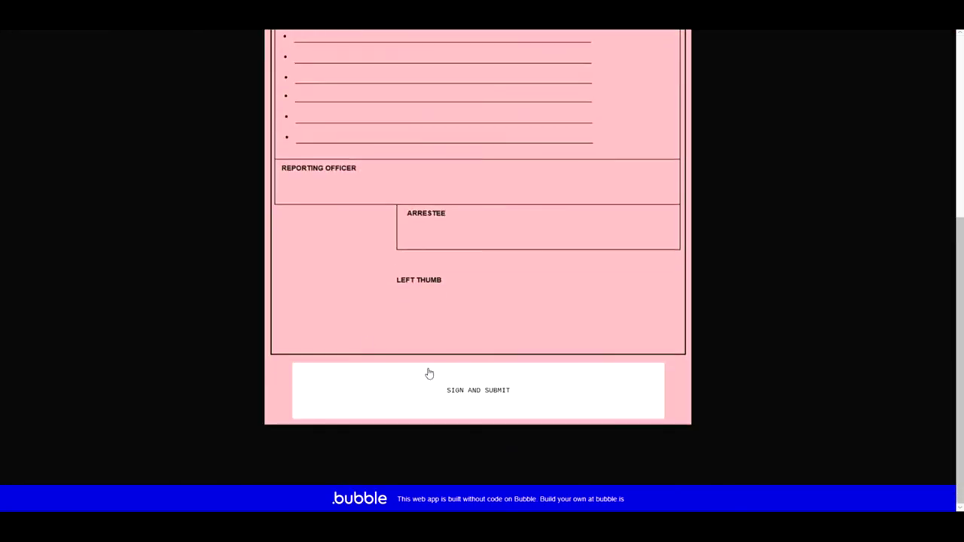
left_click(825, 208)
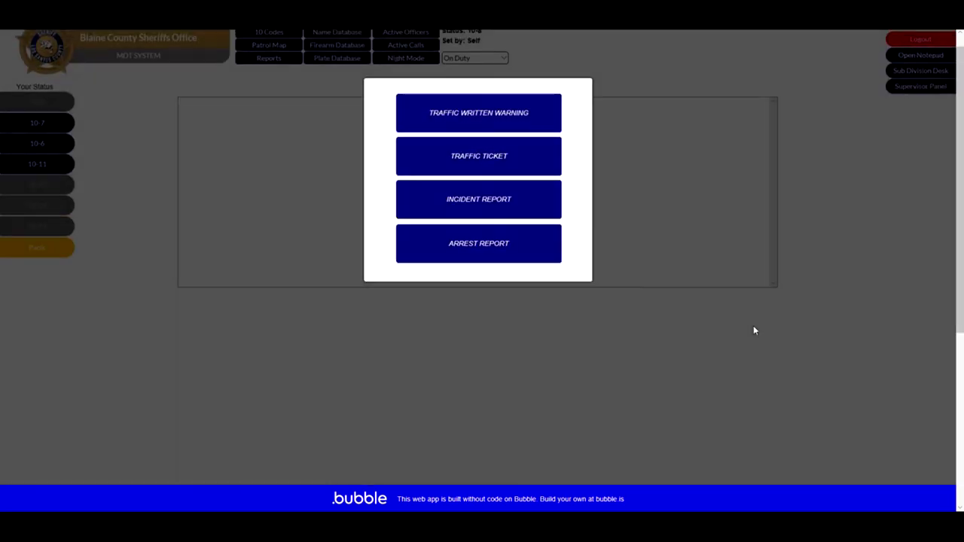
left_click(753, 329)
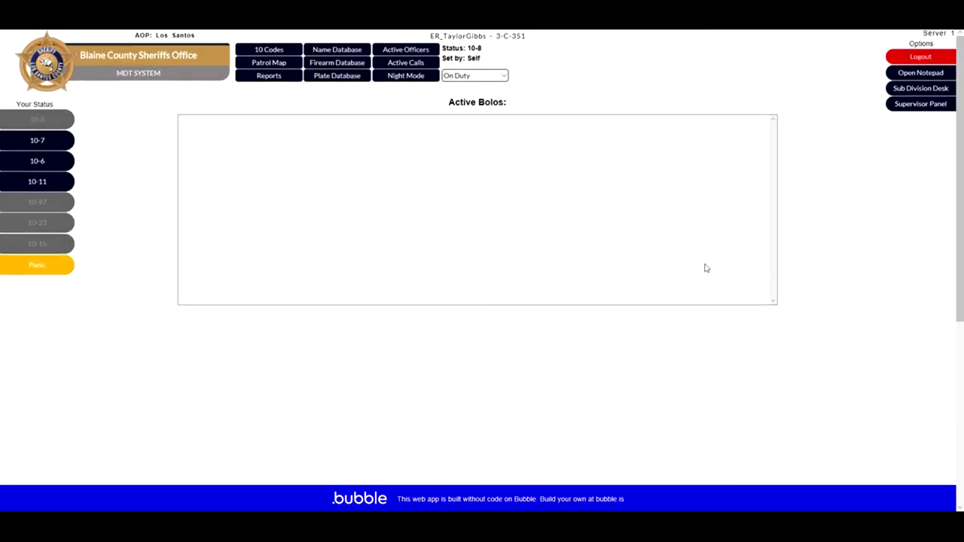
Step: Look up a civilian by name in the name database and review the personal details, driver license, registered firearms and priors
left_click(337, 49)
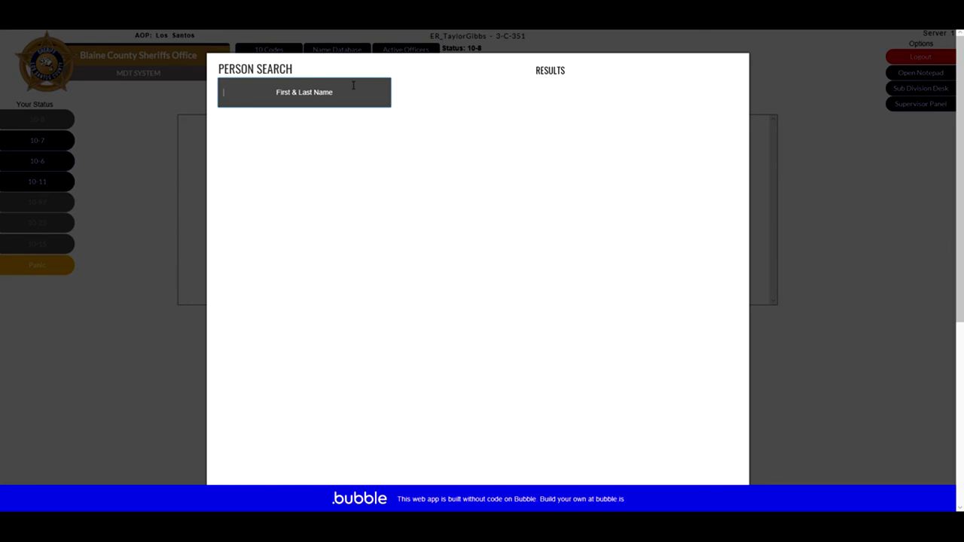
type("lenny")
left_click(334, 123)
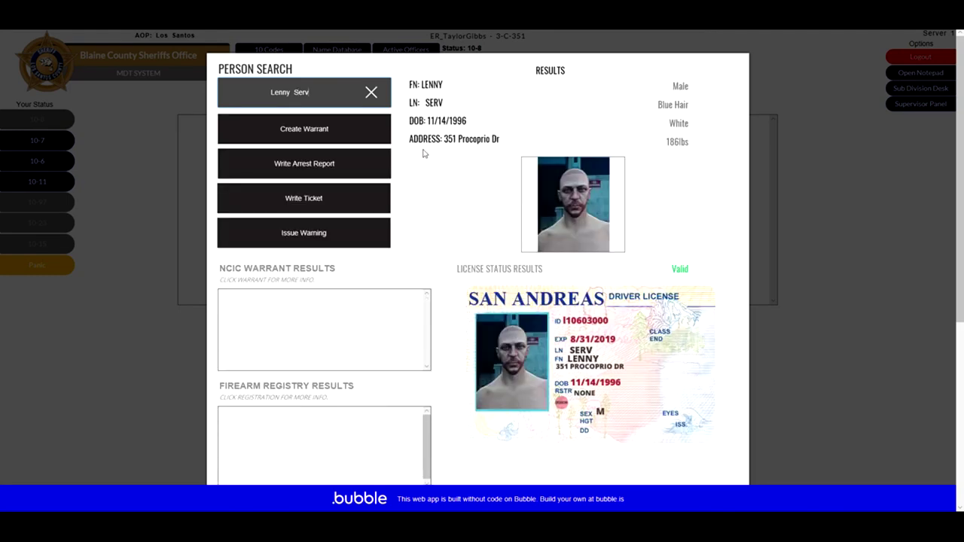
scroll(422, 151, "down", 2)
scroll(434, 136, "up", 2)
scroll(573, 174, "down", 4)
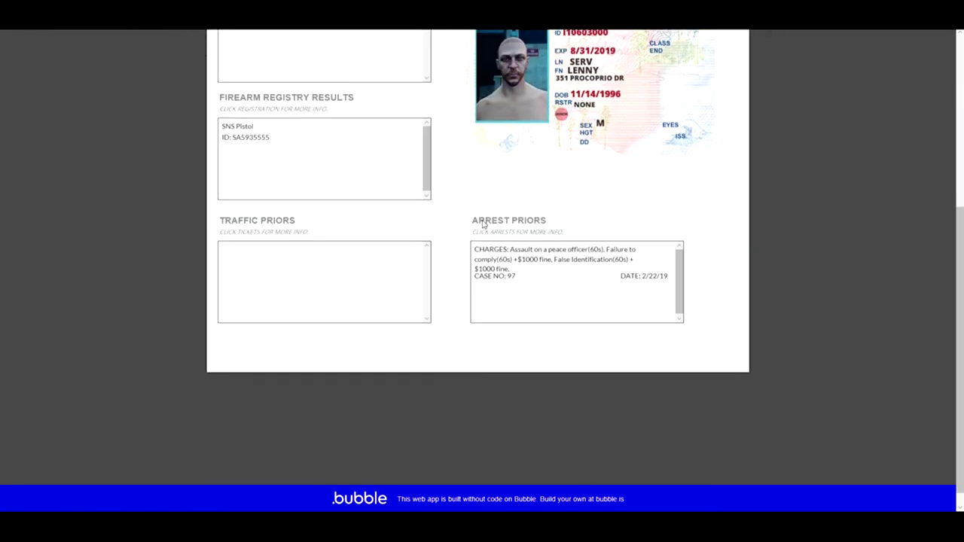
Step: View the registration certificate of the civilian's SNS Pistol and close it
left_click(319, 146)
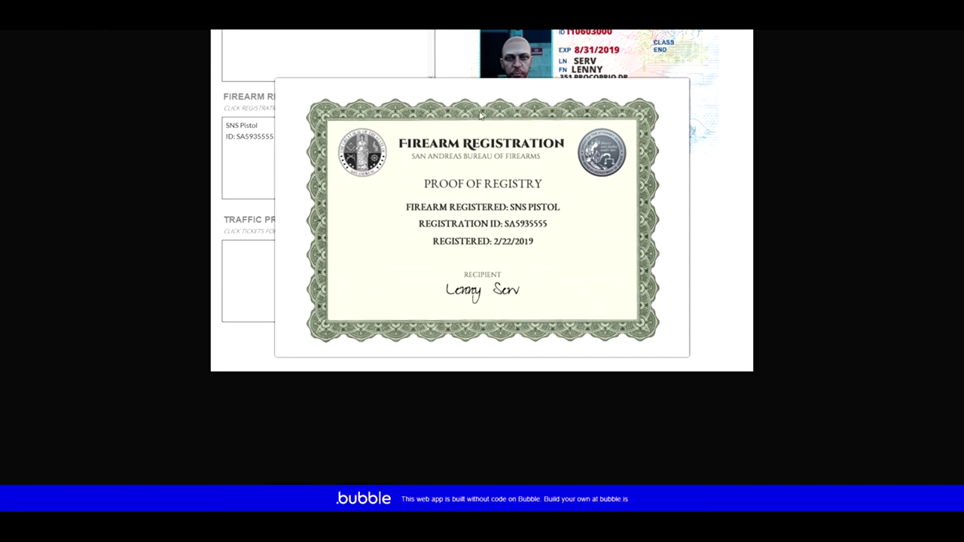
left_click(811, 136)
scroll(596, 246, "down", 5)
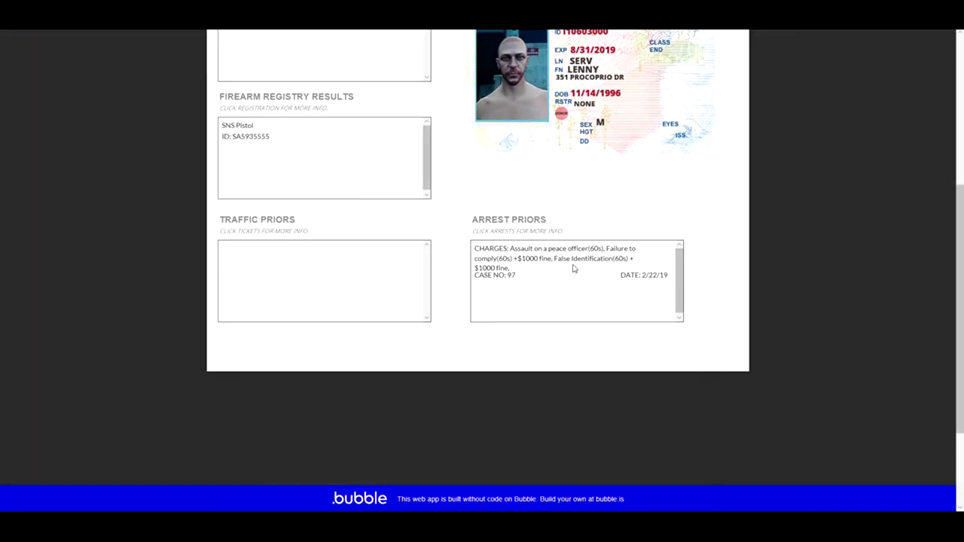
Step: Review the arrest report behind the civilian's arrest prior, close it, and check the traffic priors section
left_click(572, 268)
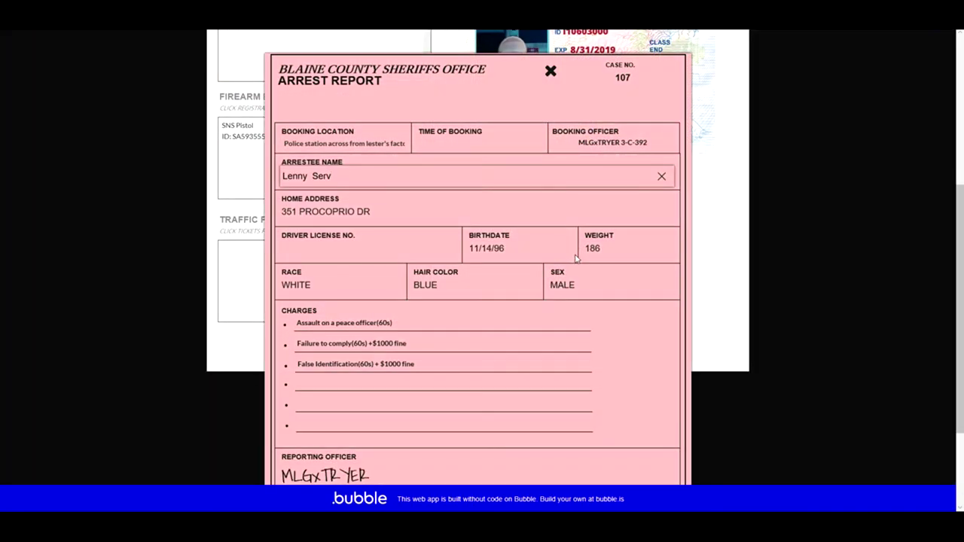
scroll(451, 305, "down", 1)
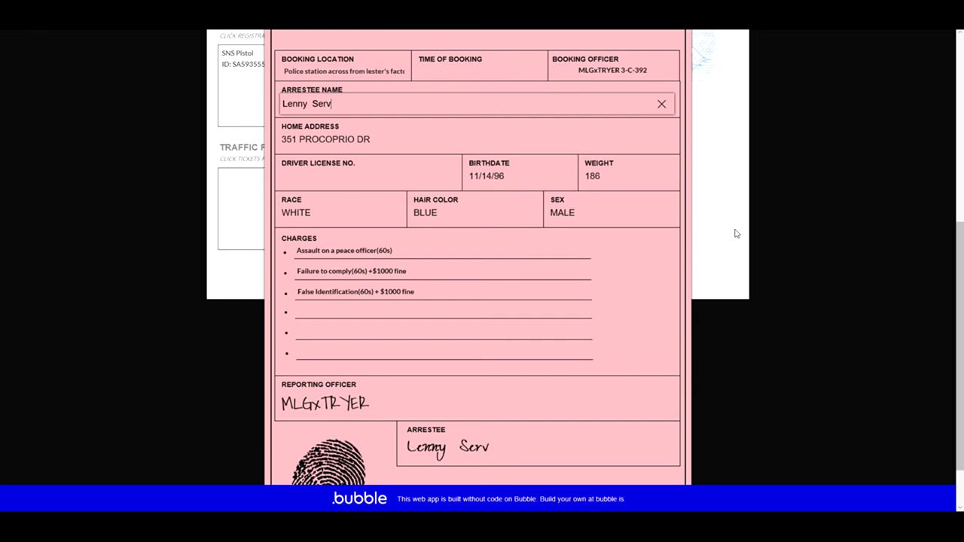
scroll(723, 248, "down", 2)
key("Escape")
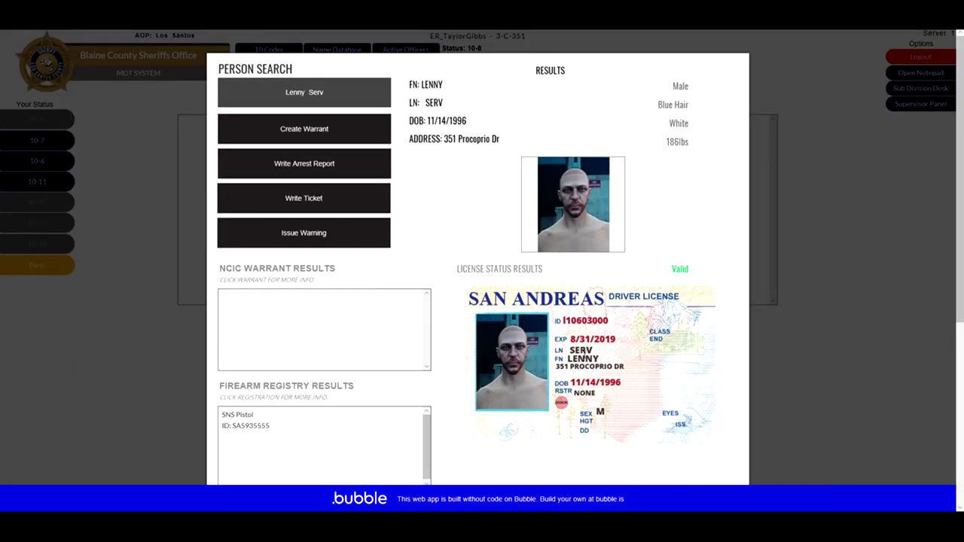
scroll(465, 343, "down", 4)
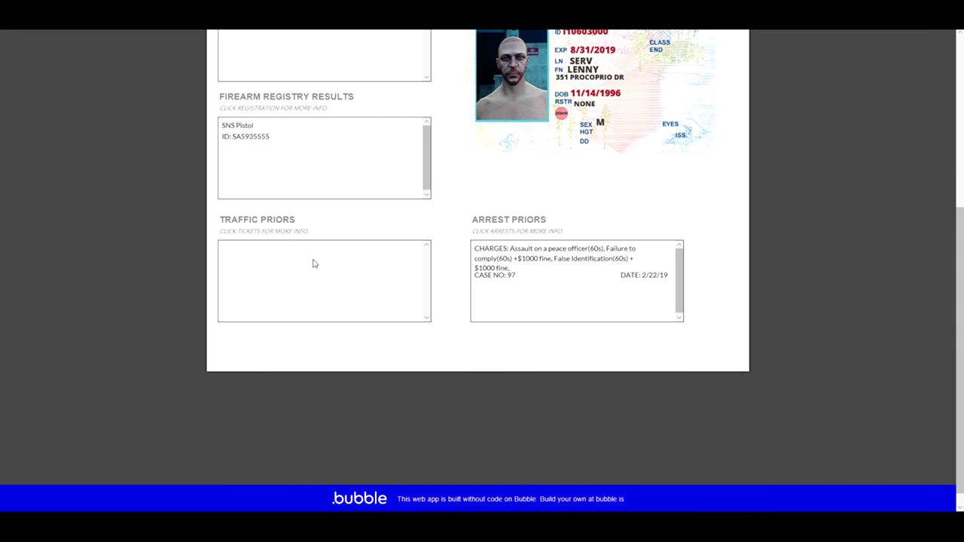
scroll(313, 225, "up", 4)
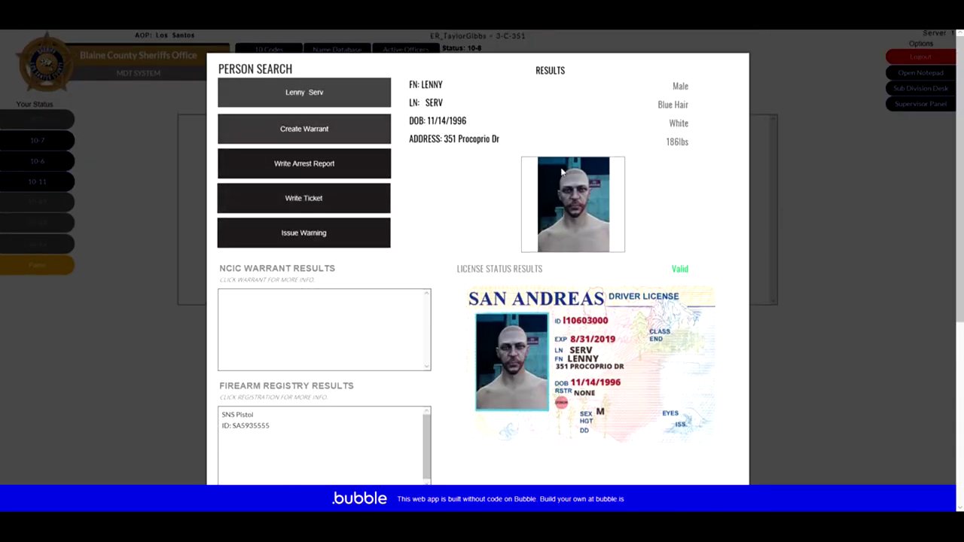
Step: Start an arrest warrant for the civilian with Blaine County Sheriffs Office as filing department, and leave it unsubmitted
left_click(320, 132)
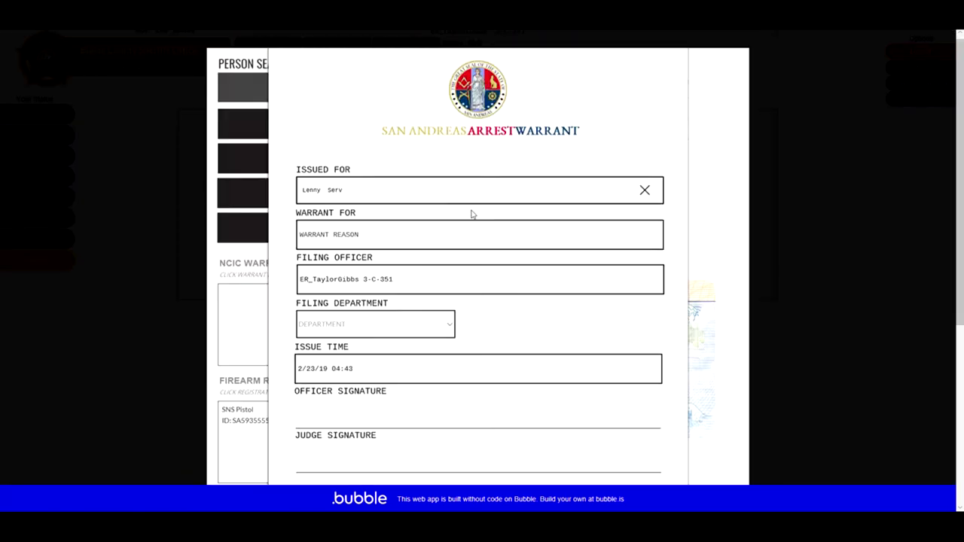
left_click(362, 328)
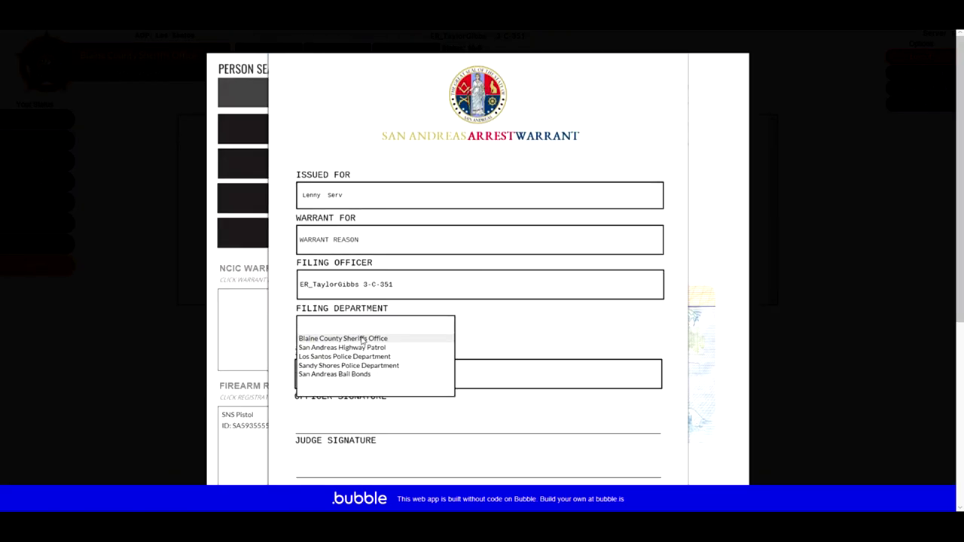
left_click(371, 339)
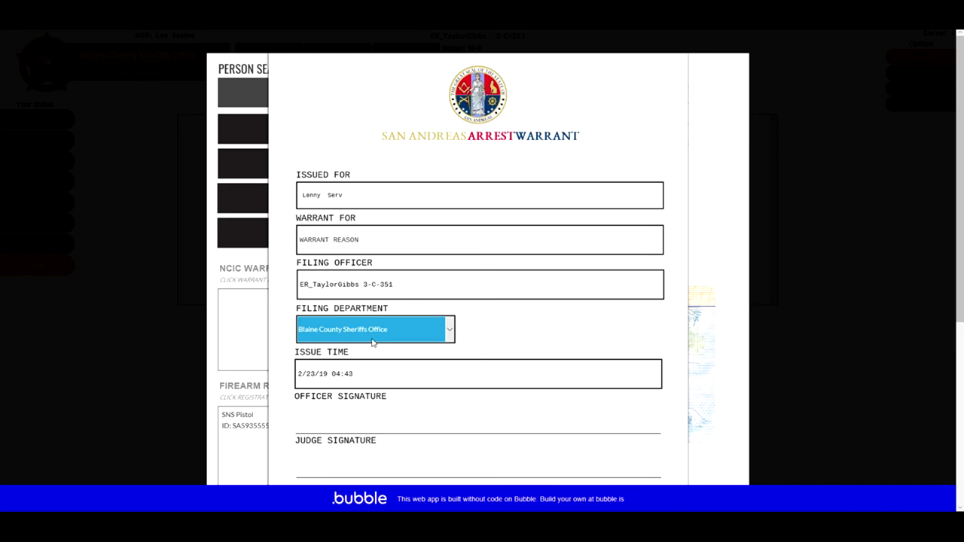
left_click(362, 239)
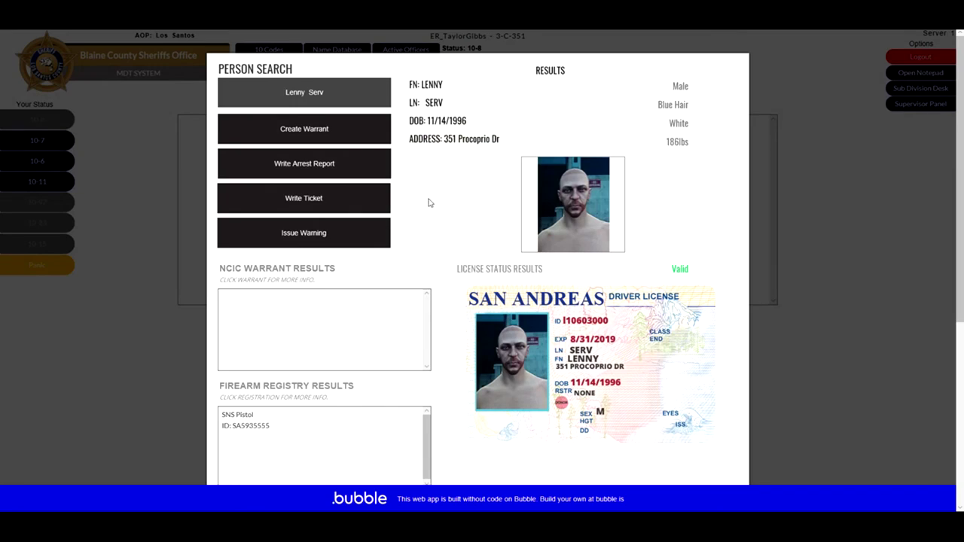
Step: Review the arrest report form prefilled for the civilian and close it unsubmitted
left_click(378, 168)
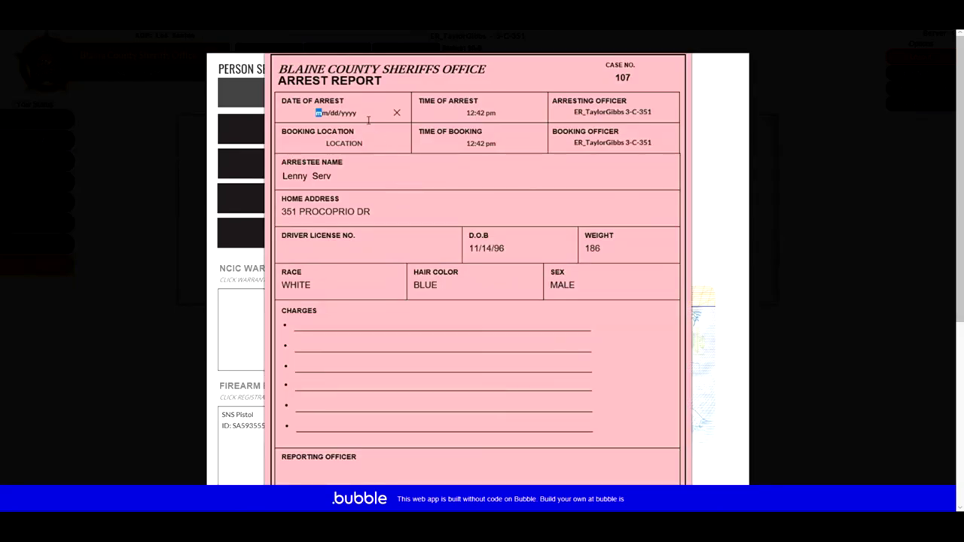
scroll(368, 128, "down", 5)
scroll(373, 134, "up", 5)
left_click(814, 188)
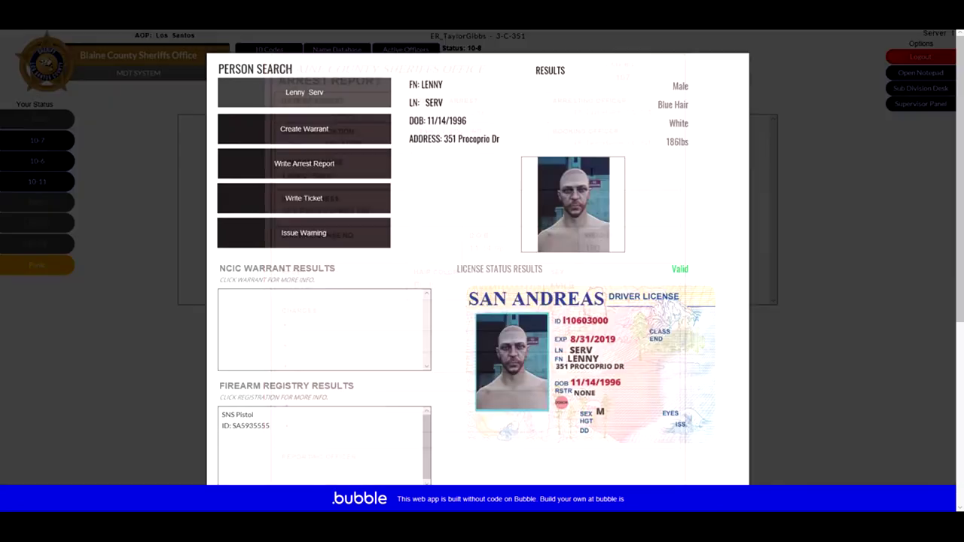
Step: Look over the civilian's prefilled ticket and traffic written warning forms, and close them along with the person search
left_click(344, 203)
scroll(344, 203, "down", 3)
left_click(248, 226)
left_click(366, 236)
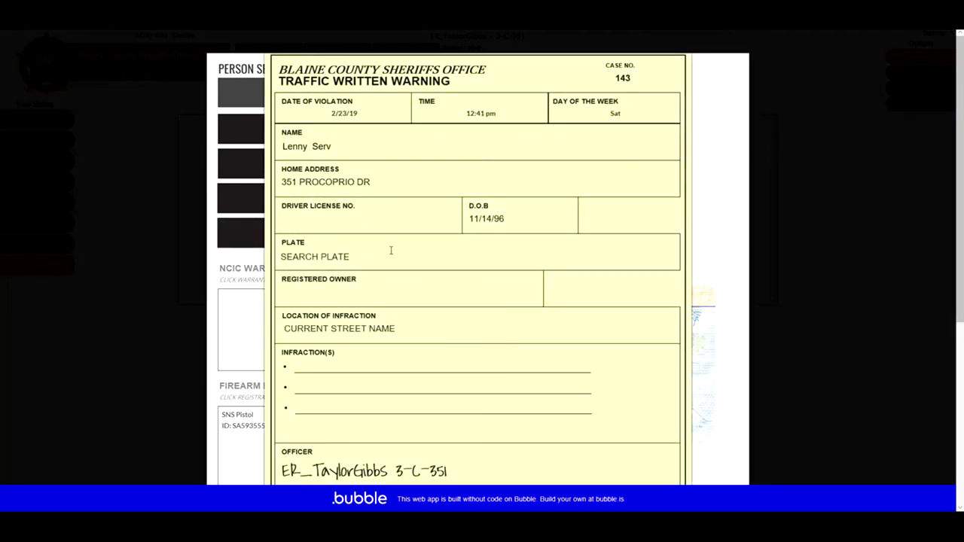
left_click(825, 157)
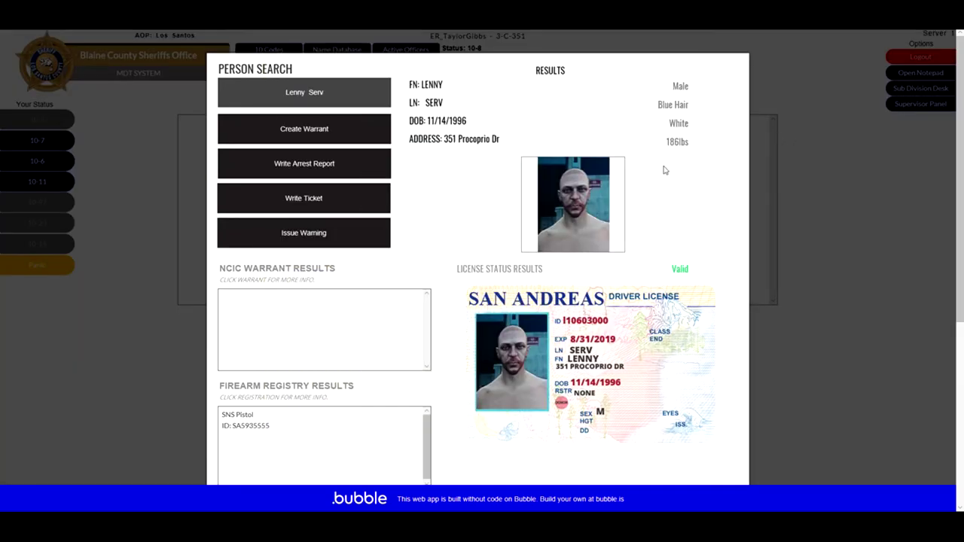
scroll(665, 170, "down", 3)
scroll(753, 188, "up", 3)
left_click(784, 198)
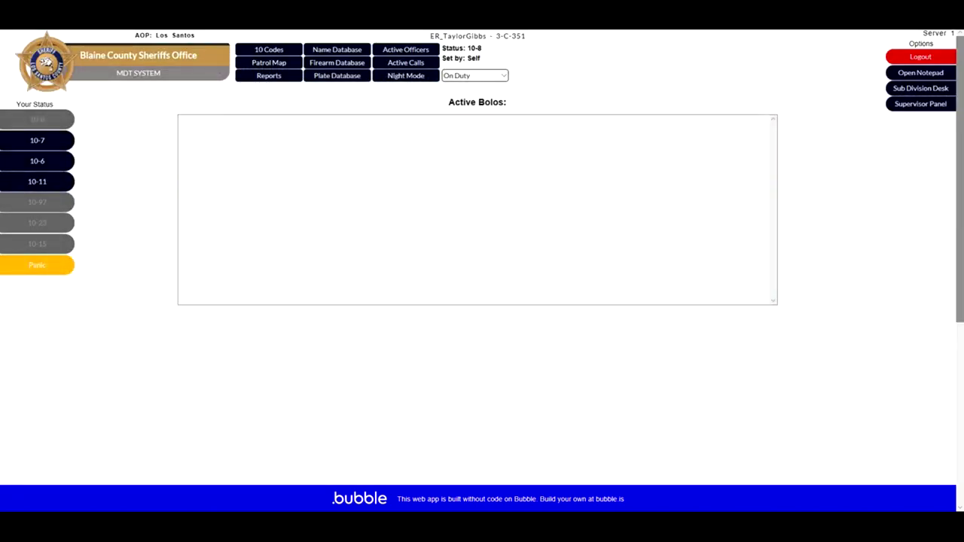
Step: Search the firearm database for a registration ID starting with SA, view the registered firearm's record and close the search
left_click(344, 68)
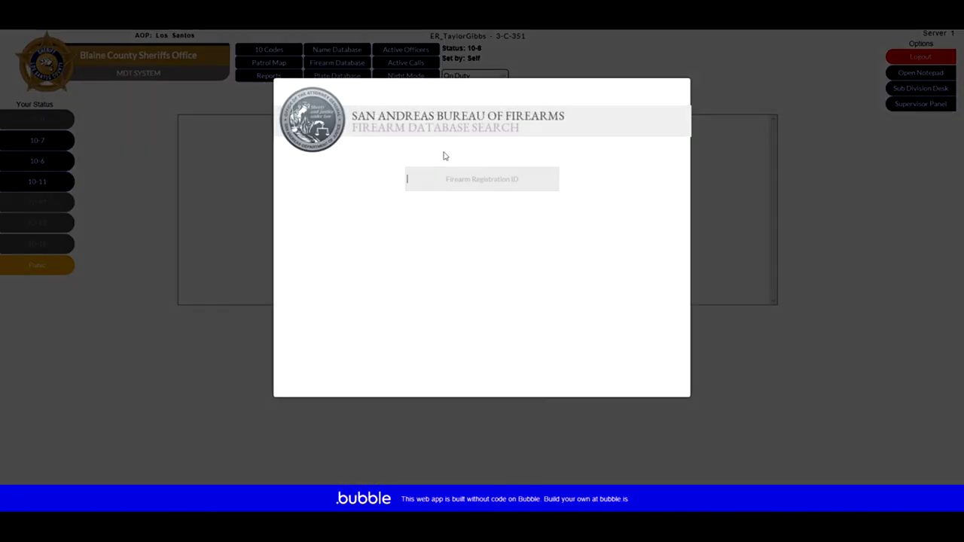
left_click(441, 181)
scroll(501, 236, "down", 1)
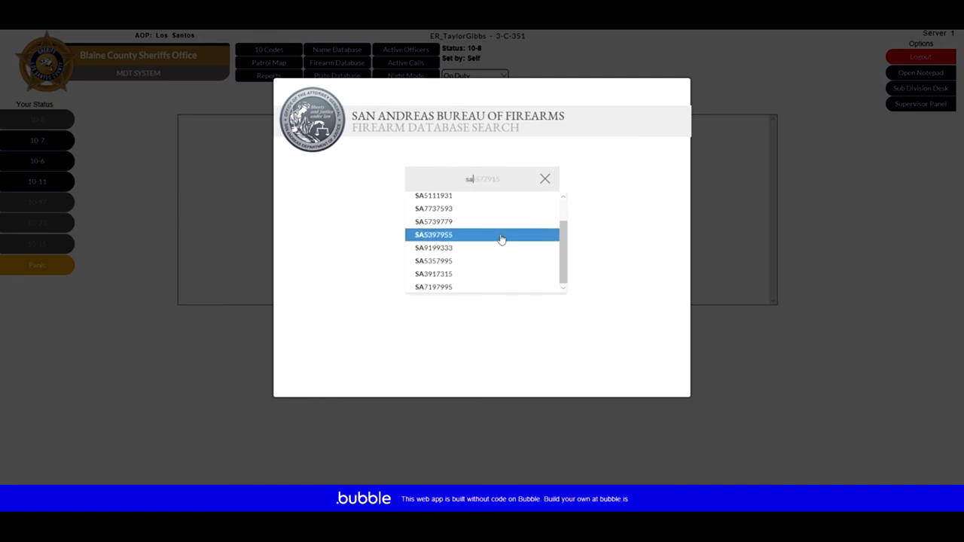
left_click(501, 238)
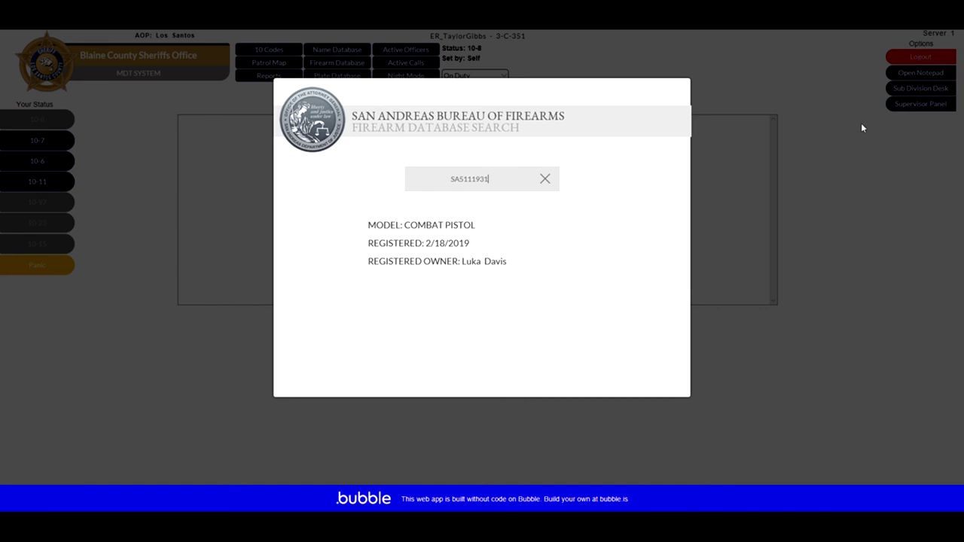
left_click(776, 179)
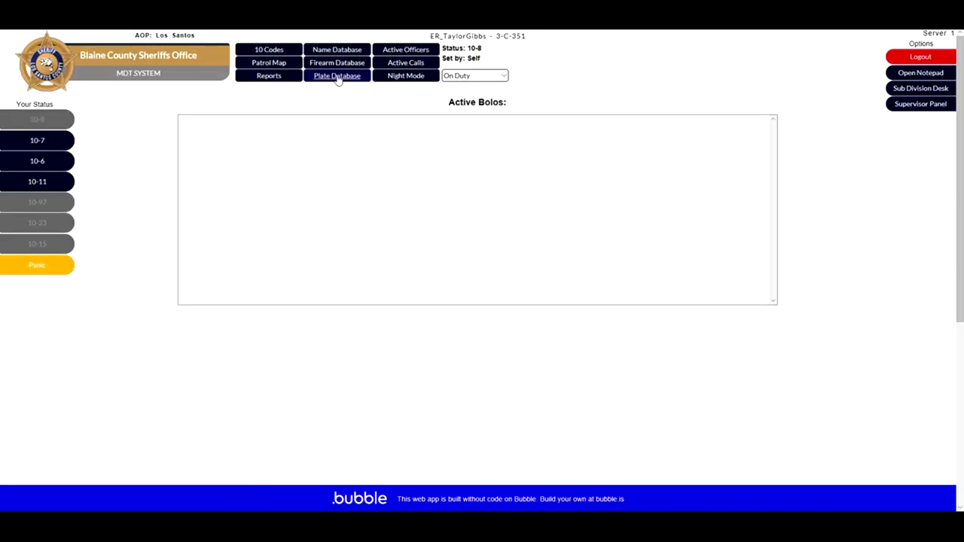
Step: Look up the plate 45NCA070 in the plate database
left_click(336, 76)
left_click(418, 114)
type("45NCA070")
left_click(379, 152)
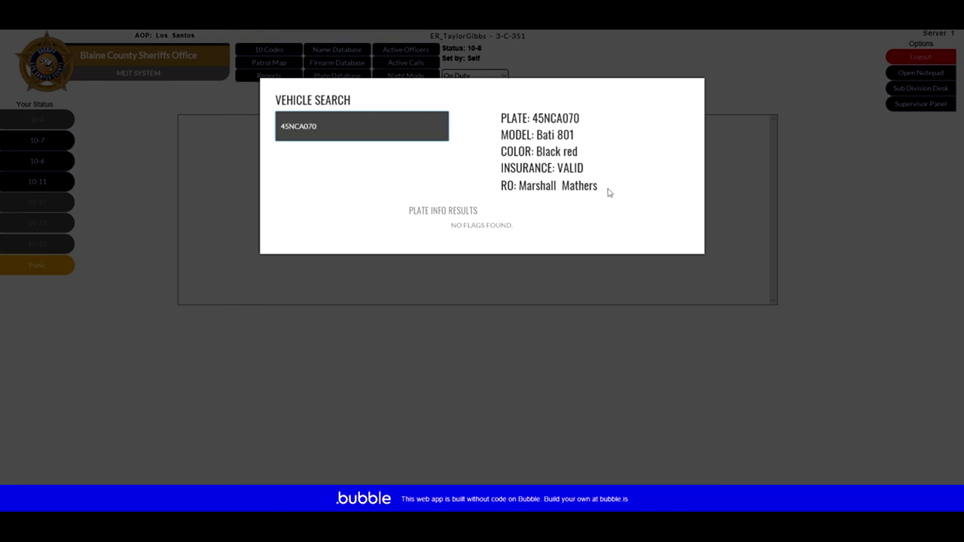
Step: Copy the registered owner's name from the vehicle record and check the insurance status
left_click_drag(607, 192, 524, 193)
key("ctrl+c")
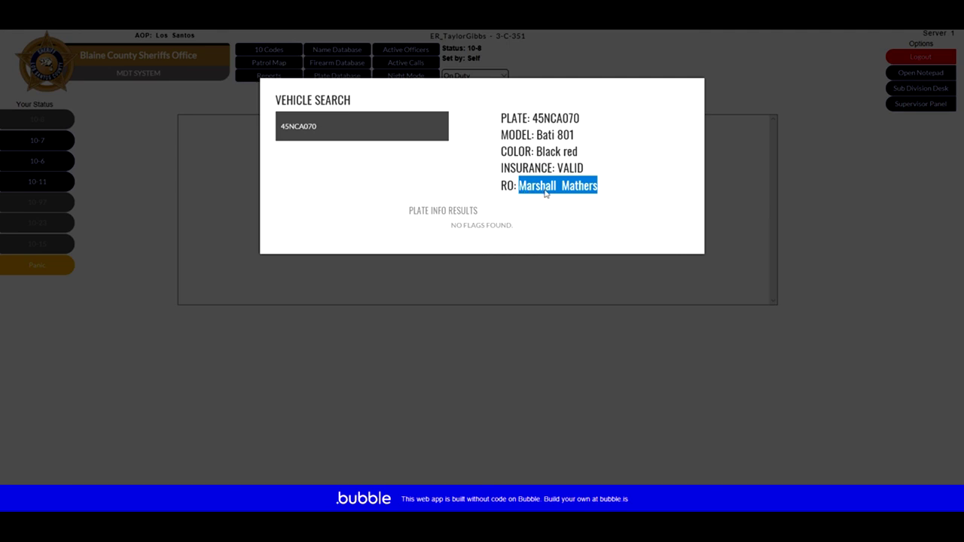
left_click(639, 156)
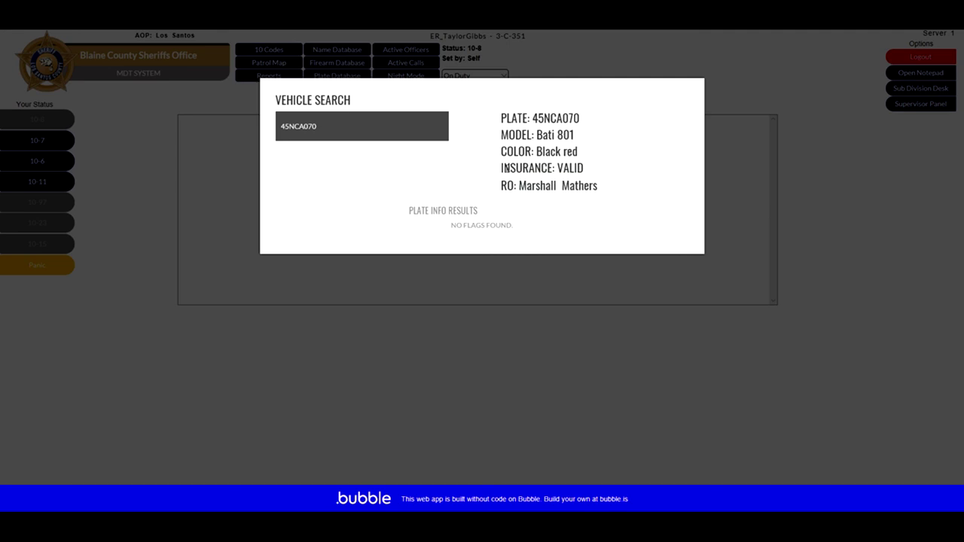
left_click_drag(503, 167, 585, 167)
left_click(607, 170)
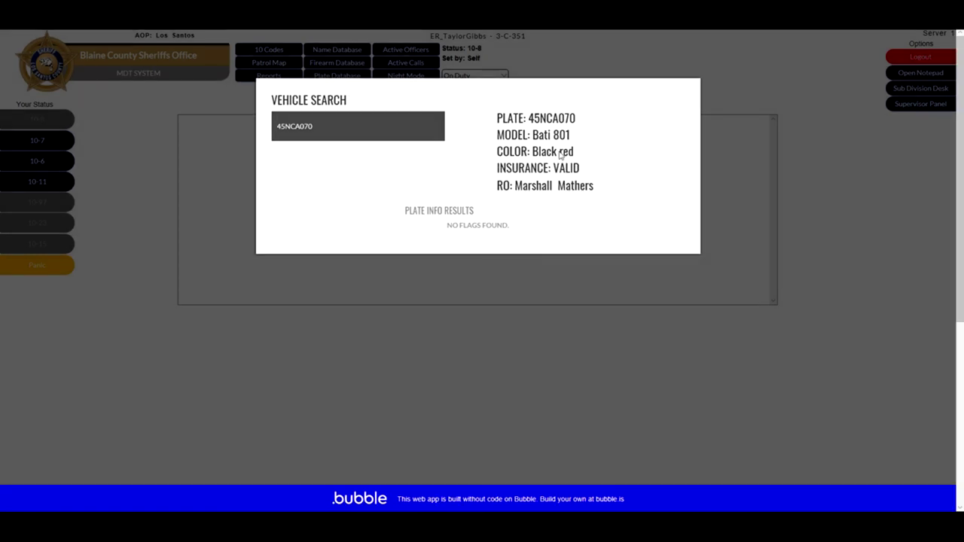
Step: Close the vehicle search and look up the copied owner's name in the name database
key("Escape")
left_click(326, 53)
left_click_drag(308, 92, 256, 94)
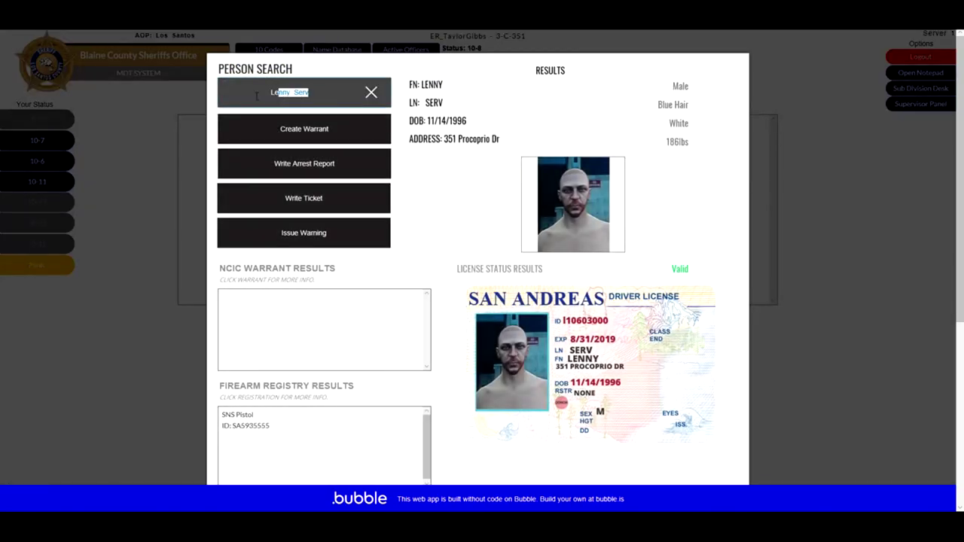
key("ctrl+v")
left_click(305, 117)
Step: Review the vehicle owner's driver license, firearm registry, traffic priors and arrest priors
scroll(484, 121, "down", 1)
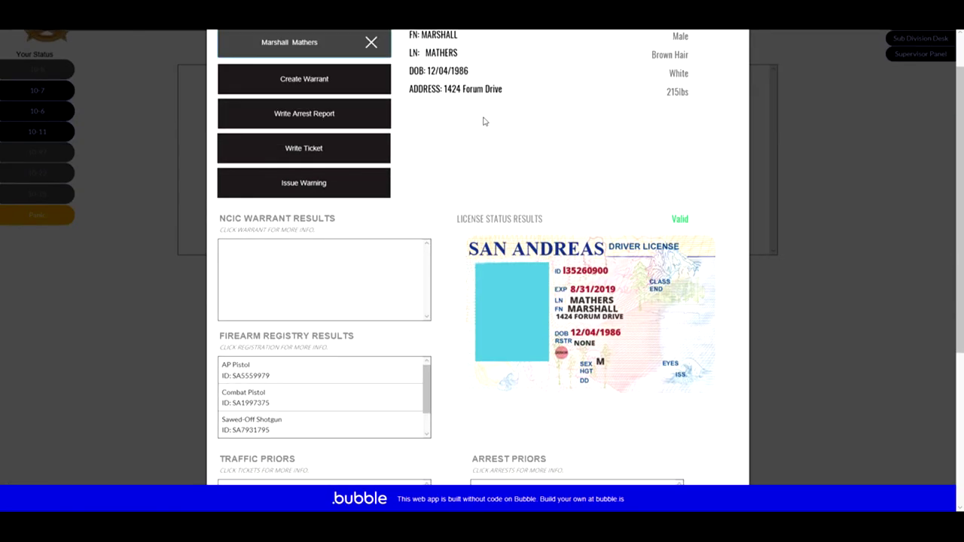
scroll(482, 258, "down", 3)
scroll(518, 191, "up", 3)
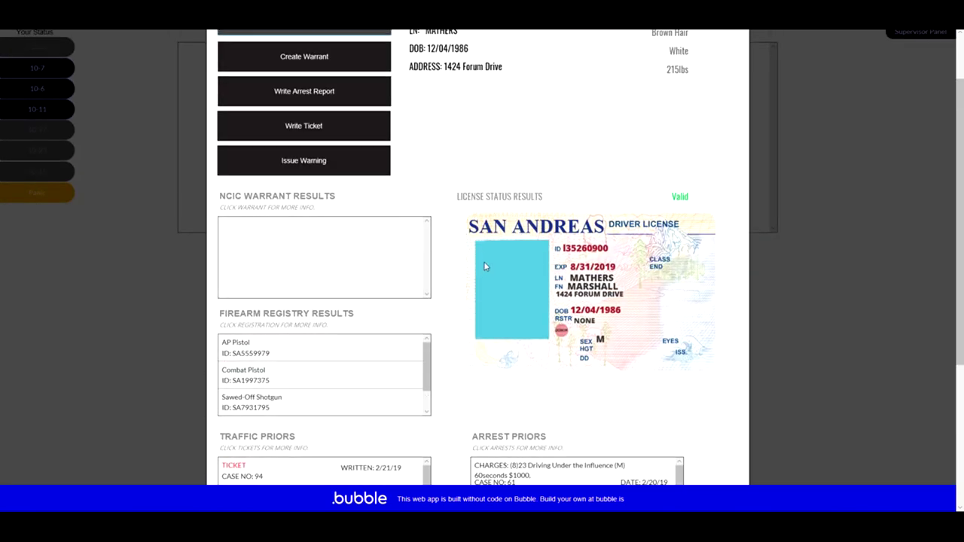
scroll(484, 266, "down", 1)
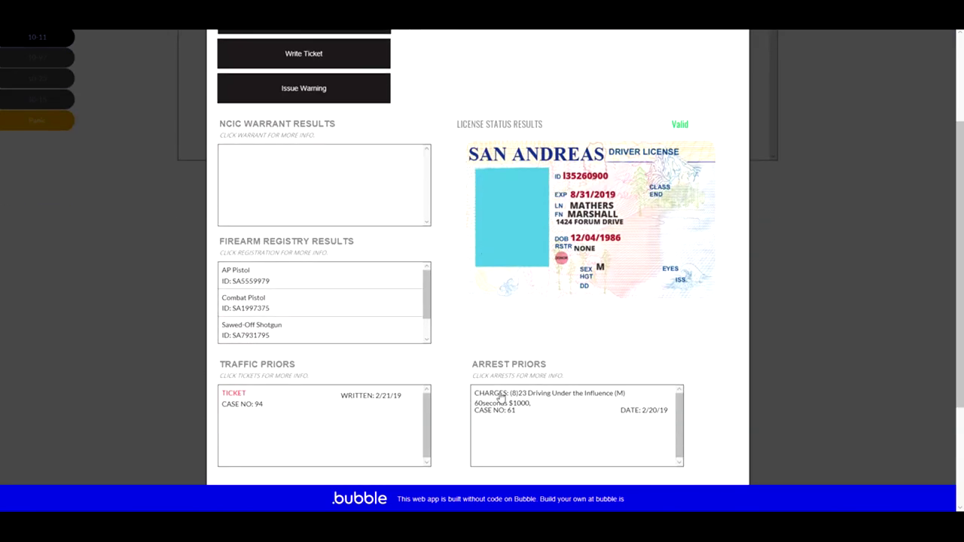
scroll(260, 374, "down", 1)
Step: Review the violations, fines and signatures on the vehicle owner's prior traffic ticket, close it, and return to the person record
left_click(339, 313)
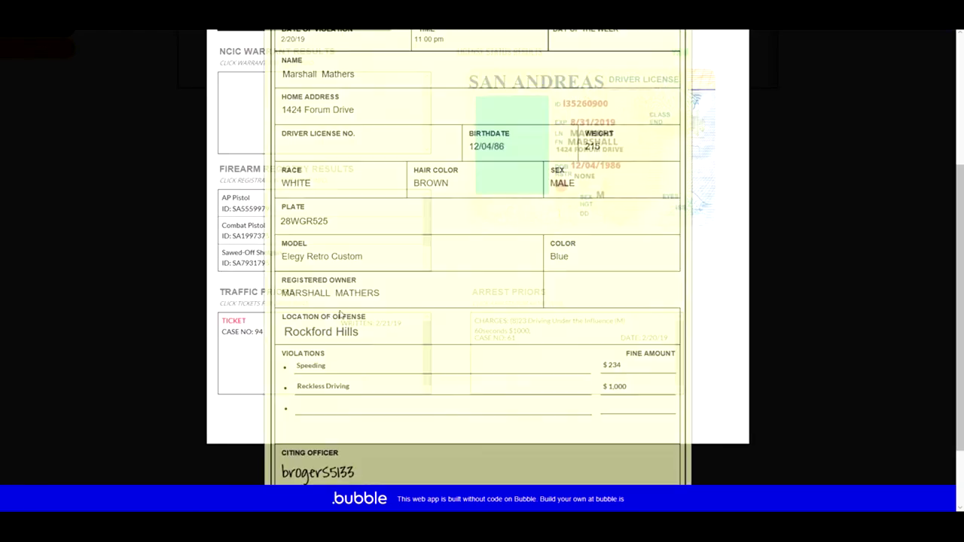
scroll(557, 238, "down", 1)
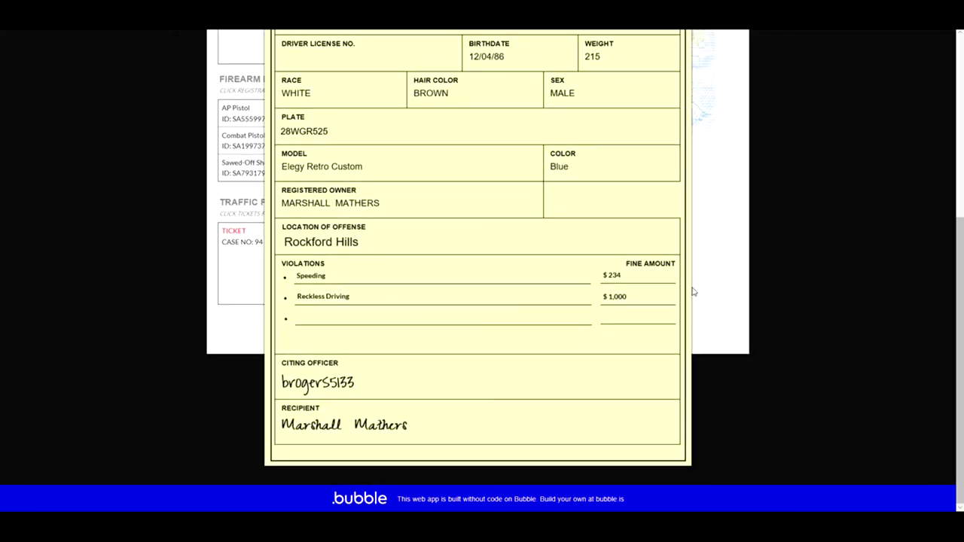
scroll(821, 230, "up", 3)
scroll(828, 226, "down", 2)
left_click(828, 225)
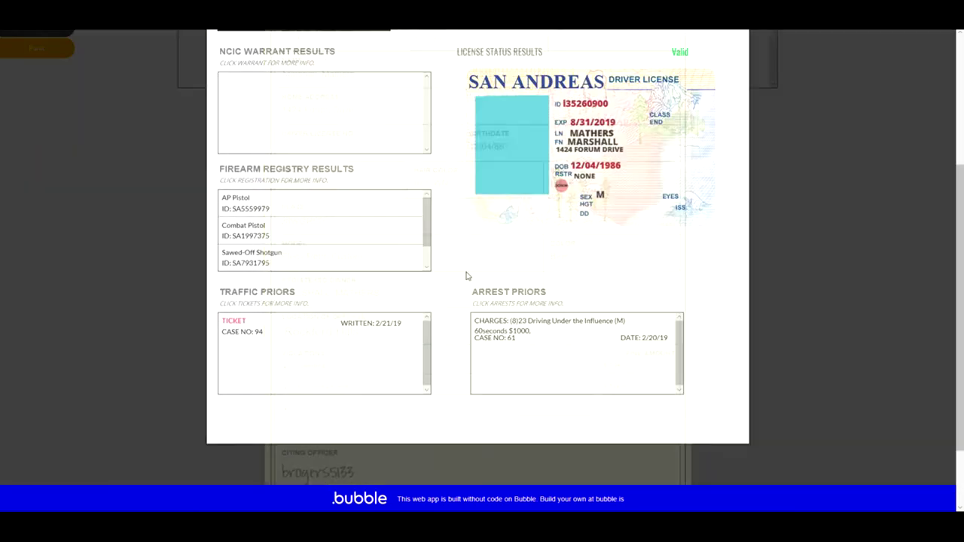
scroll(340, 263, "down", 3)
scroll(344, 256, "up", 4)
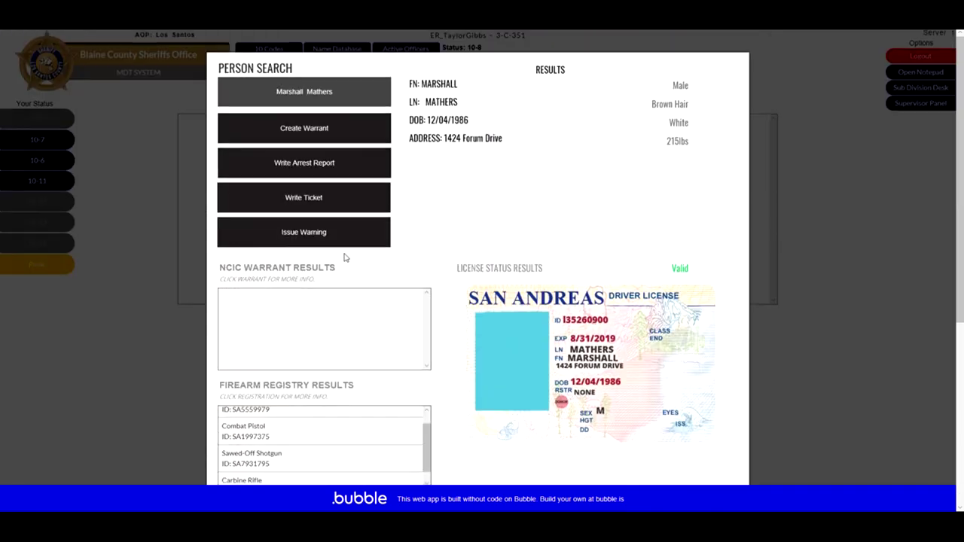
Step: Close the person search, review the list of active sub division officers, and close it
left_click(859, 168)
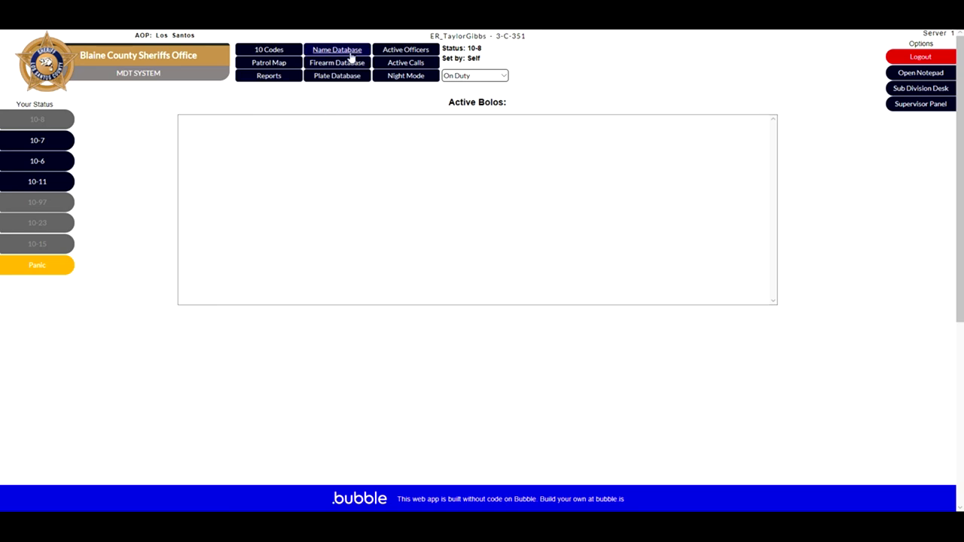
left_click(423, 54)
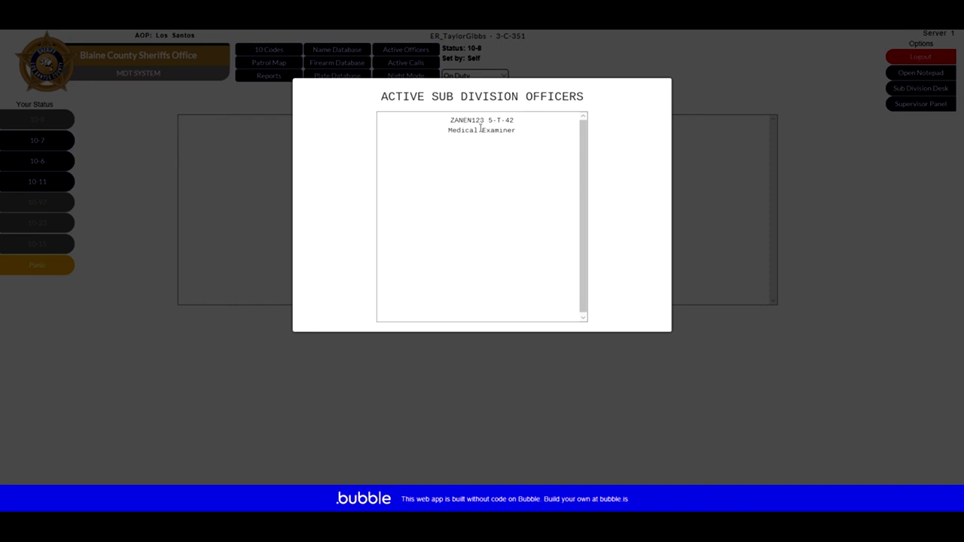
left_click_drag(432, 127, 514, 138)
left_click(547, 143)
left_click(748, 133)
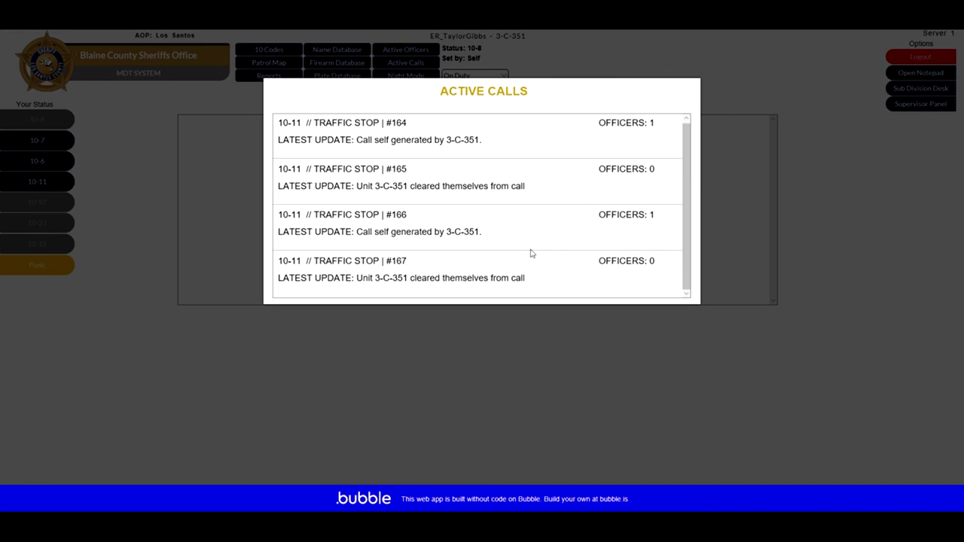
Step: Review the traffic stop entries and their latest updates in the active calls list, and close the list
triple_click(581, 211)
left_click(595, 294)
left_click(814, 140)
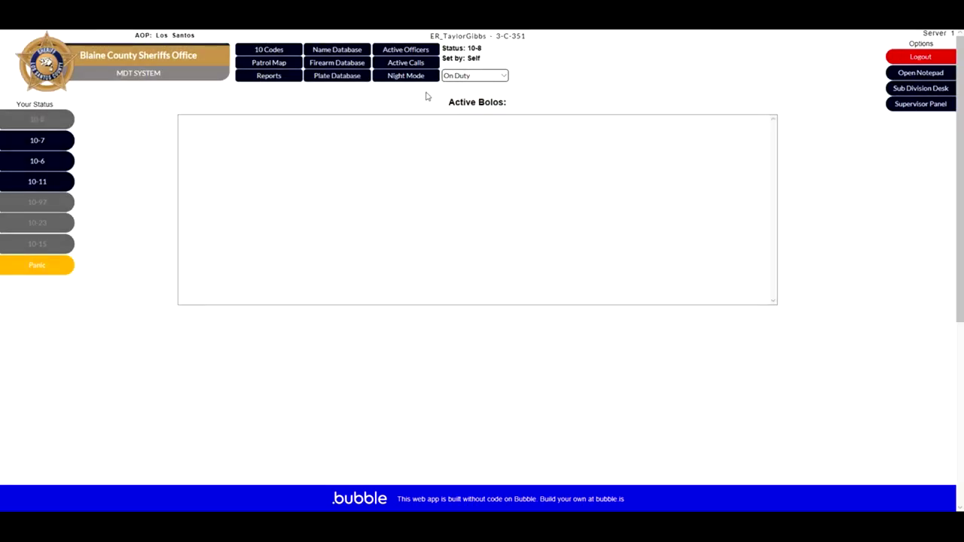
Step: Try night mode on the MDT, toggling it on and off, and return to the light display
left_click(412, 79)
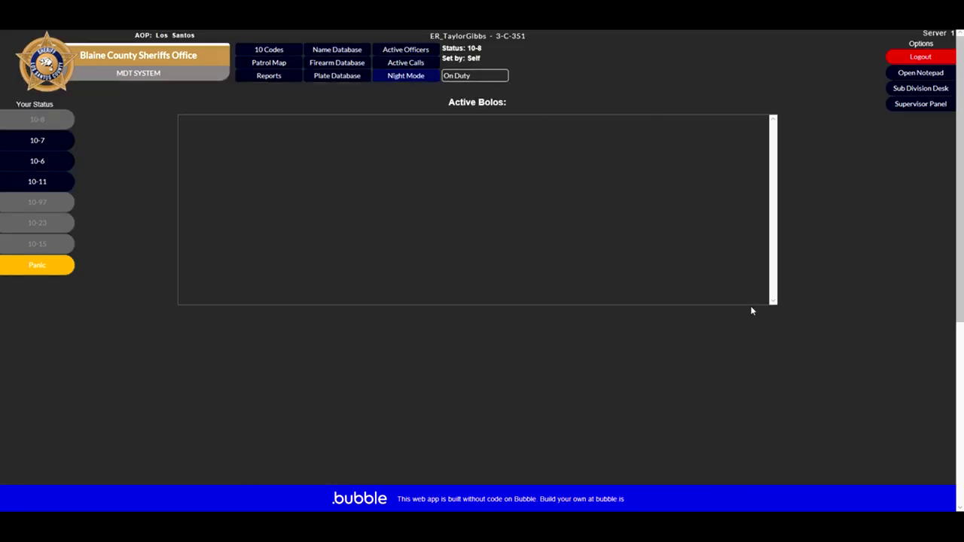
left_click(484, 82)
left_click(412, 77)
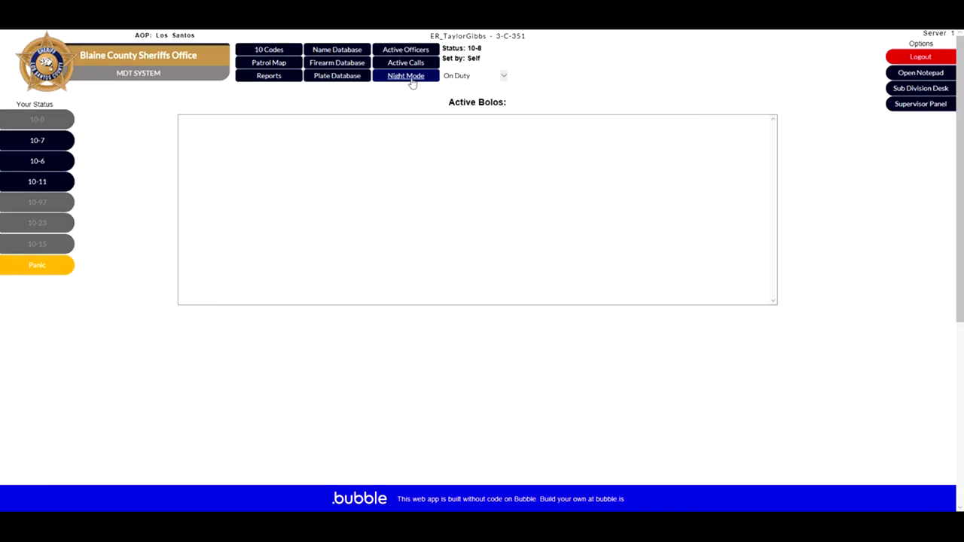
left_click(412, 77)
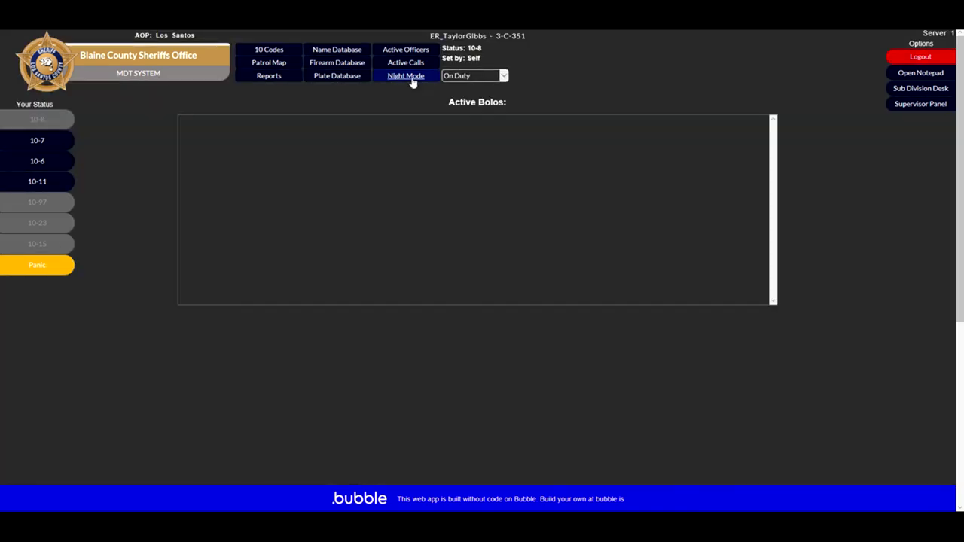
left_click(412, 76)
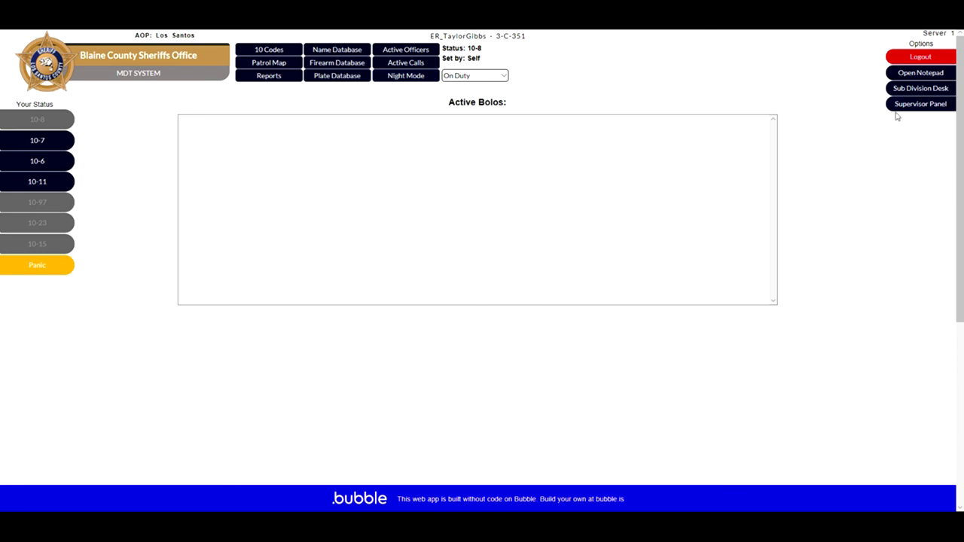
Step: Write a notepad entry reading "Hey My Name Is" followed by the officer's first name, and close the notepad
left_click(908, 73)
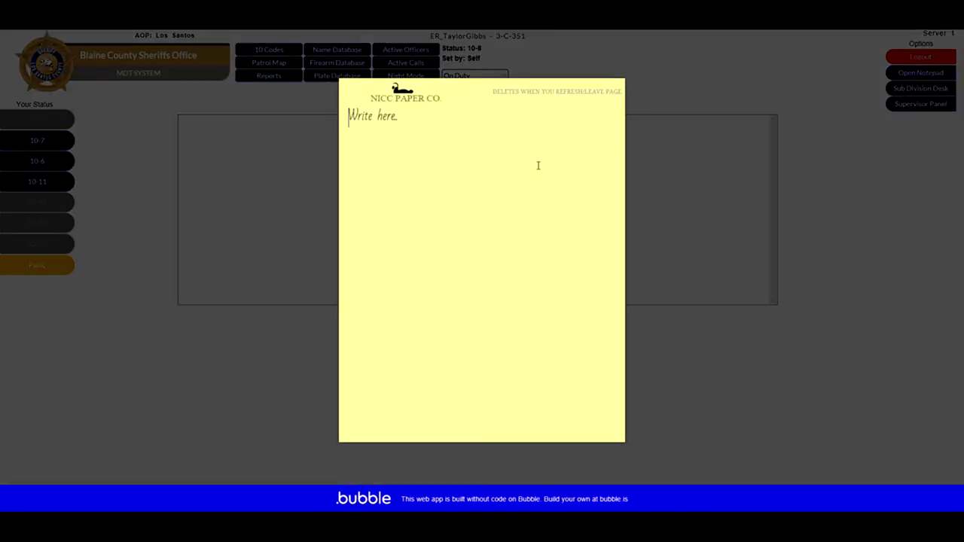
type("Hey")
type(" M")
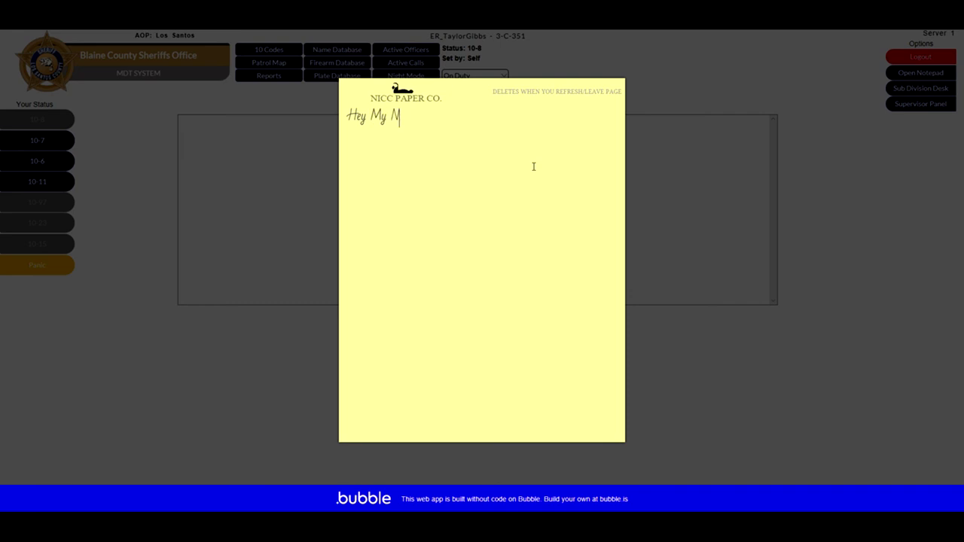
type("y Name Is Tayl")
key("BackSpace")
key("BackSpace")
type("ylor")
left_click(920, 88)
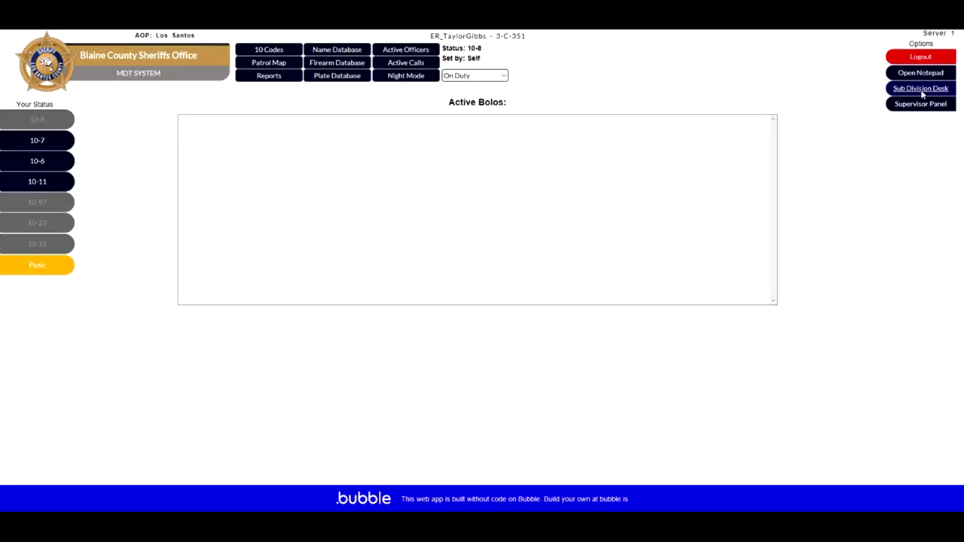
Step: View the Sub Division Desk and the Supervisor Panel's patrolling officers list, closing each one
left_click(920, 88)
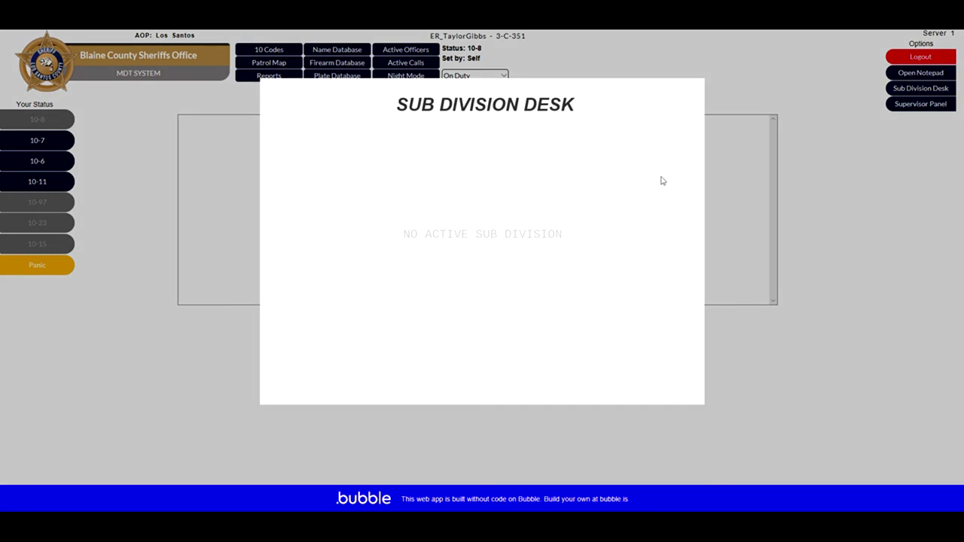
left_click(794, 200)
left_click(920, 104)
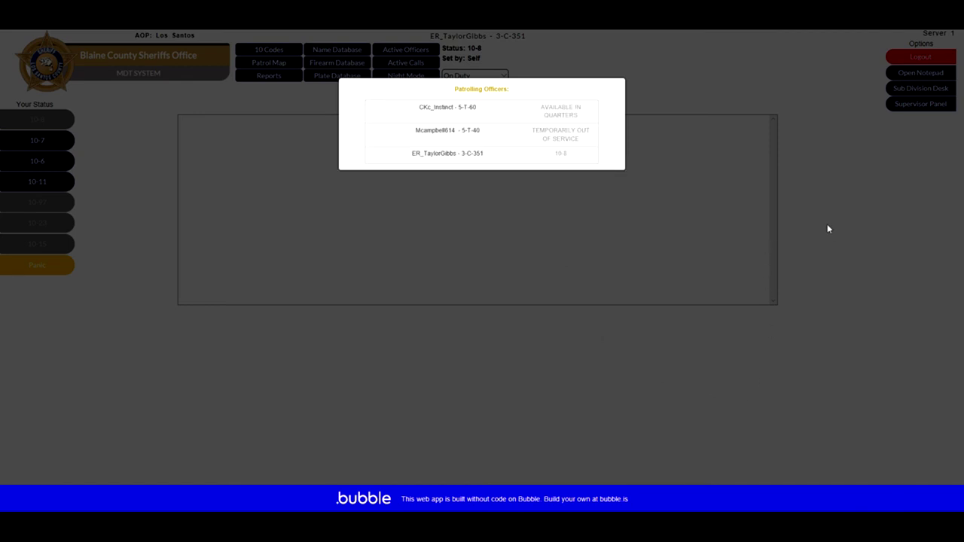
left_click(827, 228)
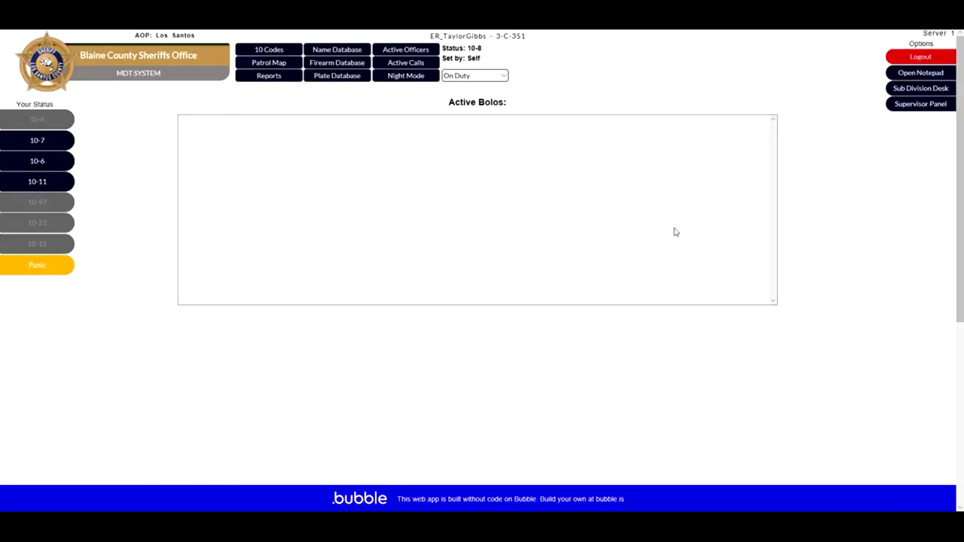
Step: End the shift by setting the unit status to 10-7 and the duty state to Off Duty, and log out
left_click(53, 146)
left_click(474, 76)
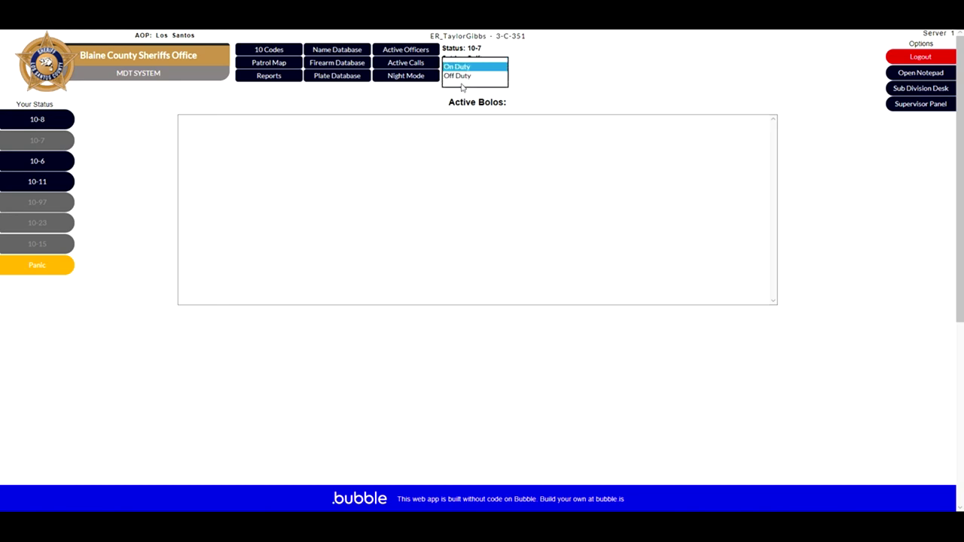
left_click(460, 86)
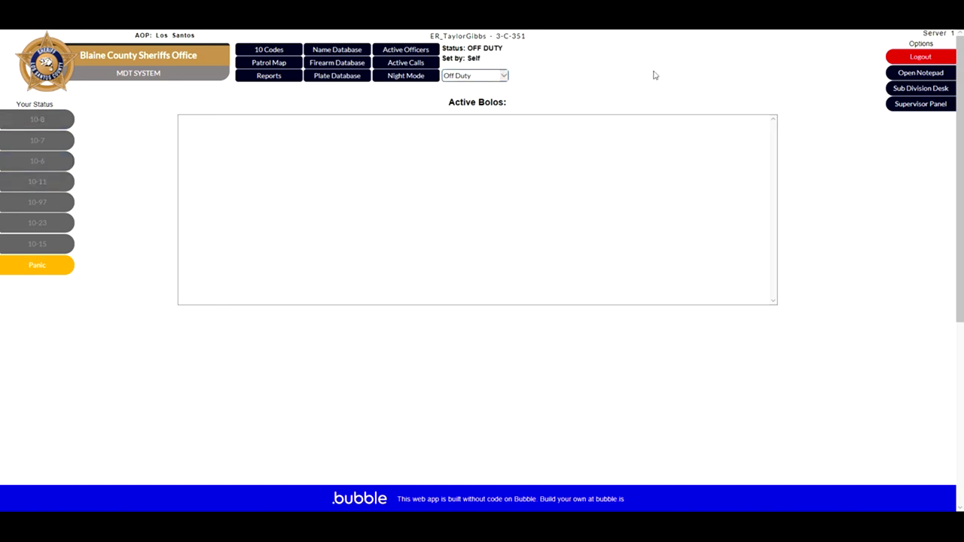
left_click(911, 59)
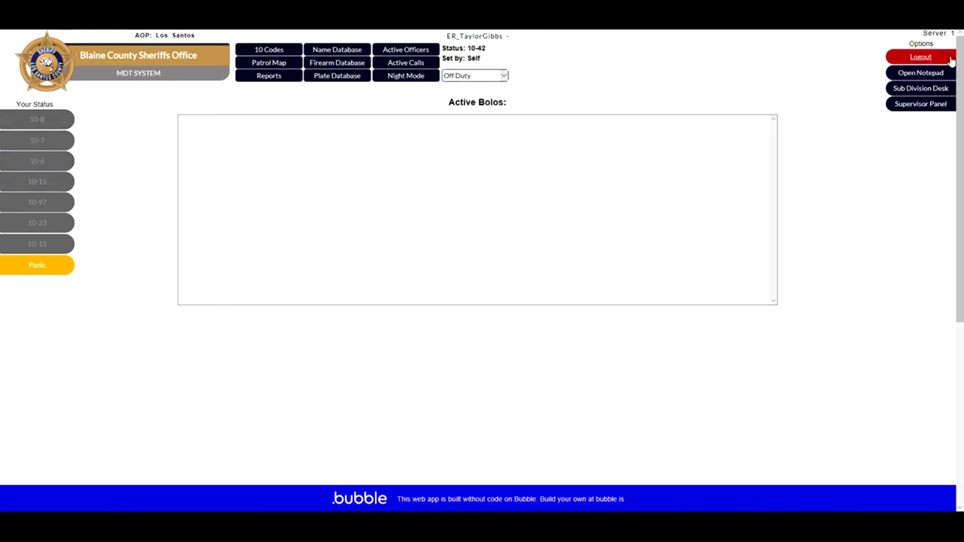